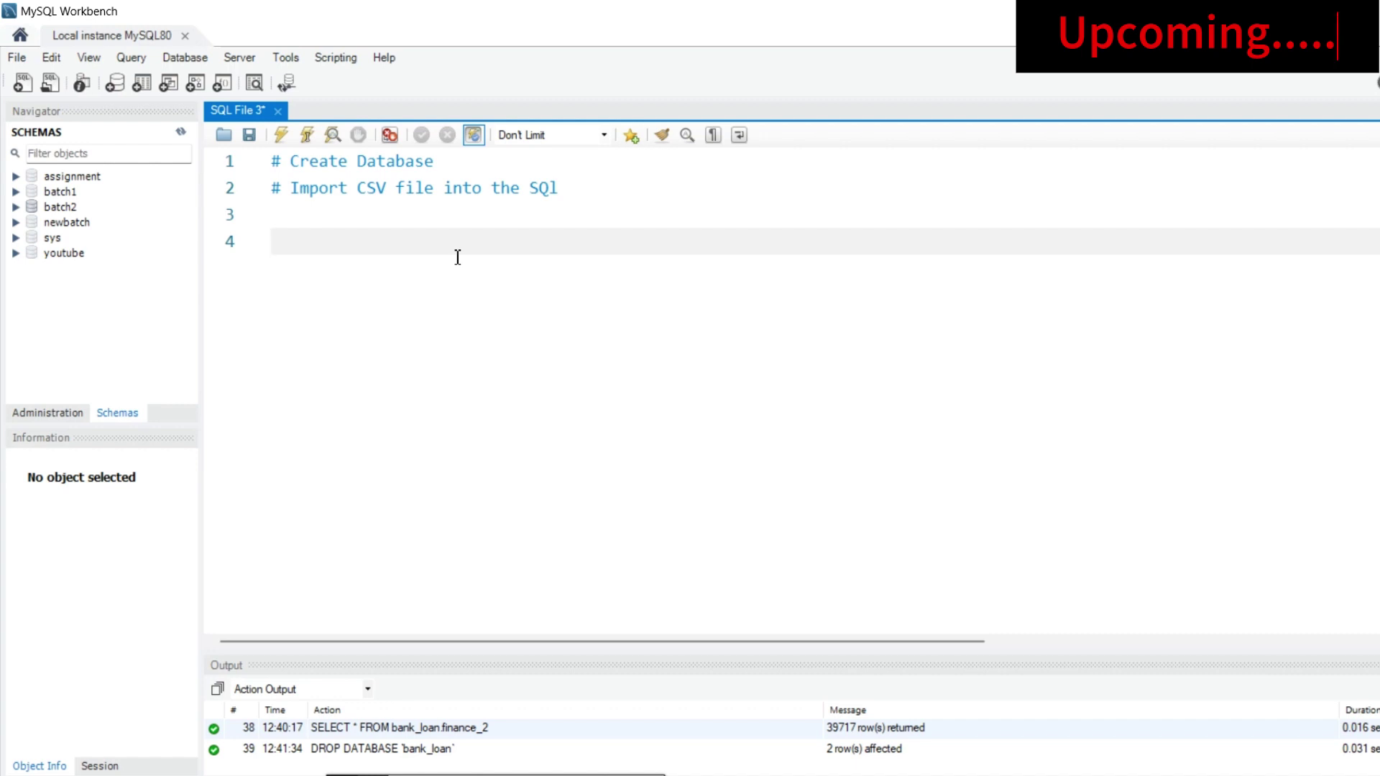
pyautogui.write('create data')
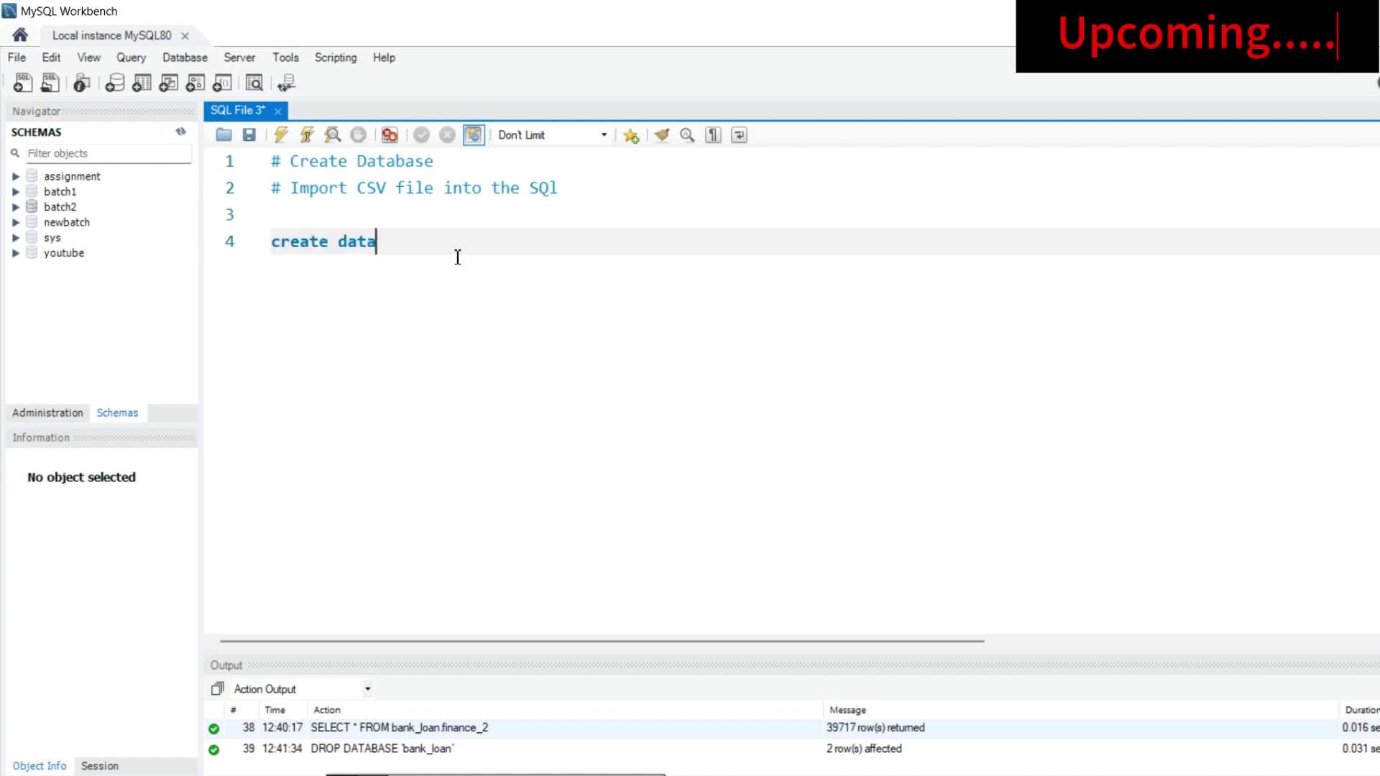
pyautogui.write('base')
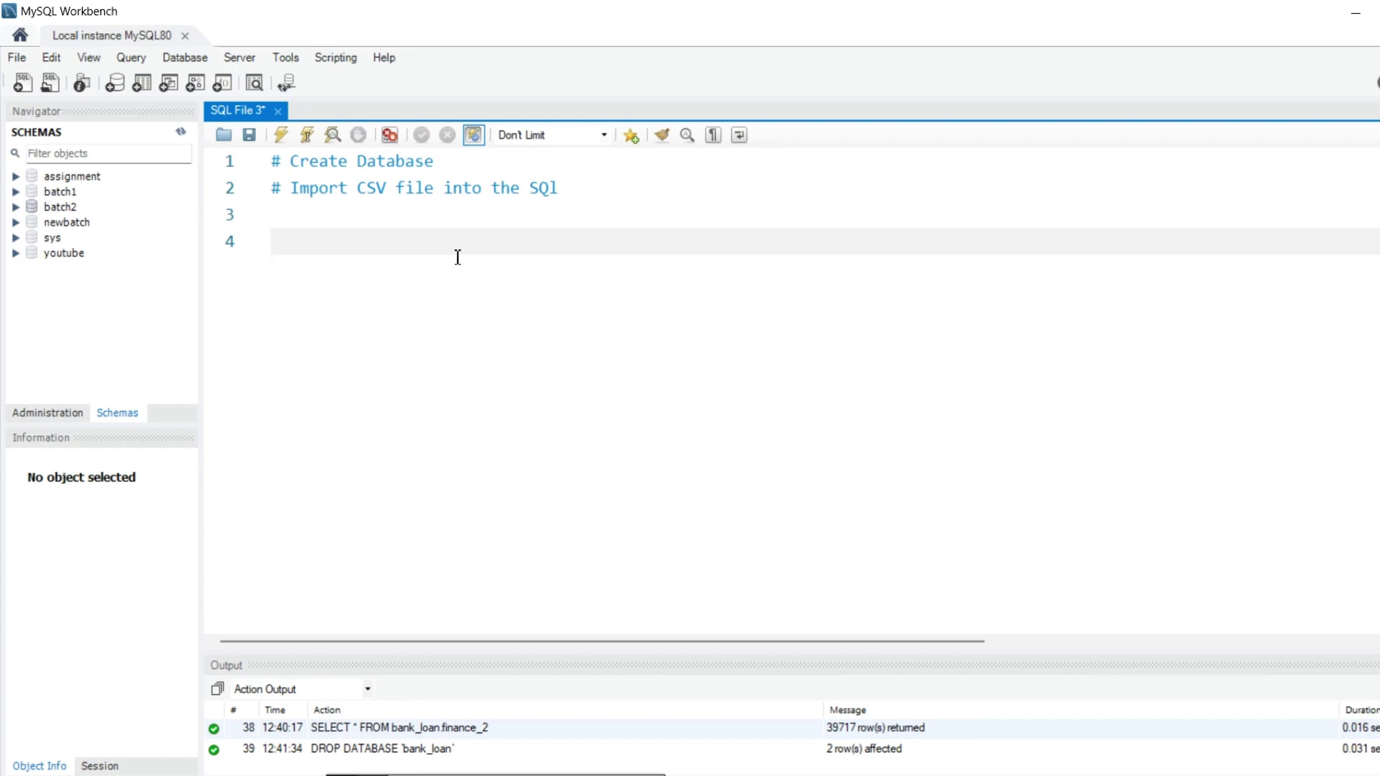
pyautogui.write('create data')
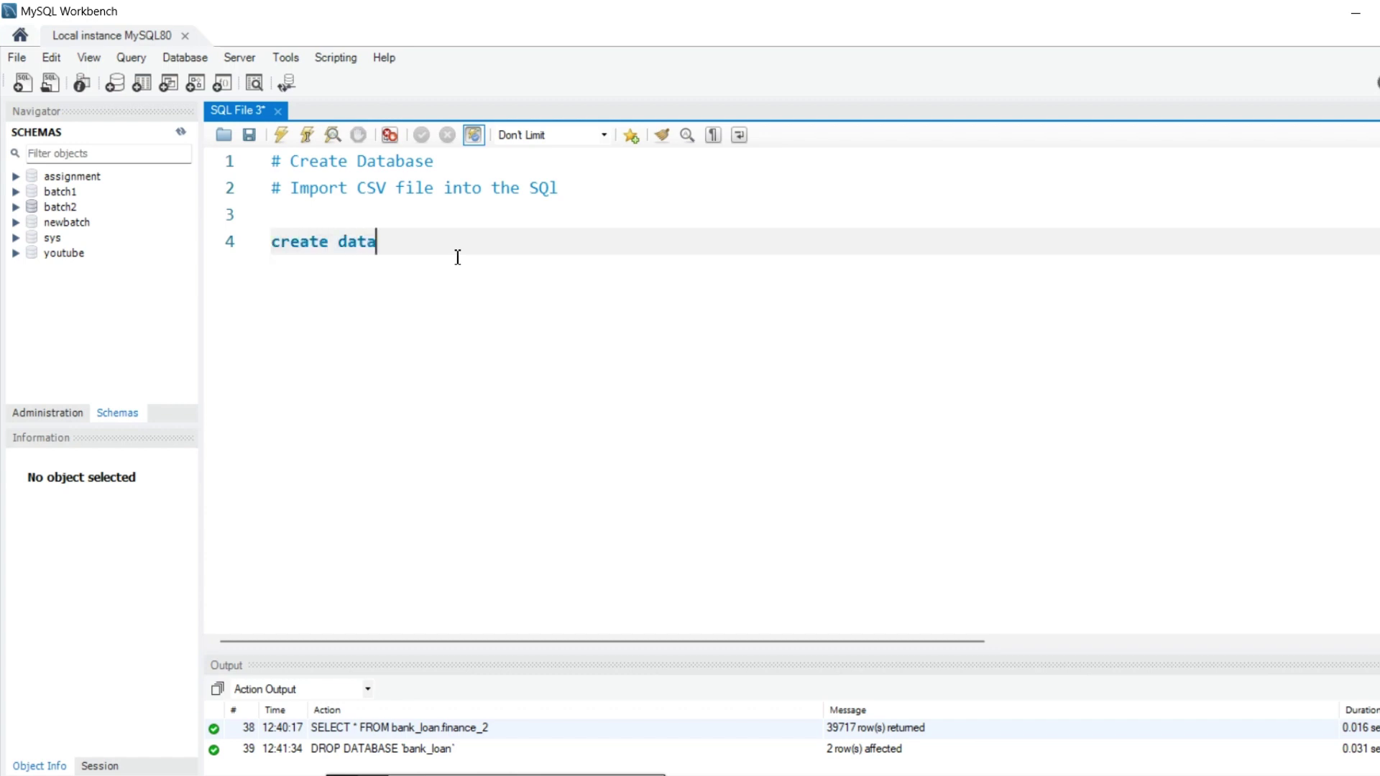
pyautogui.write('base ')
pyautogui.write('analytics ;')
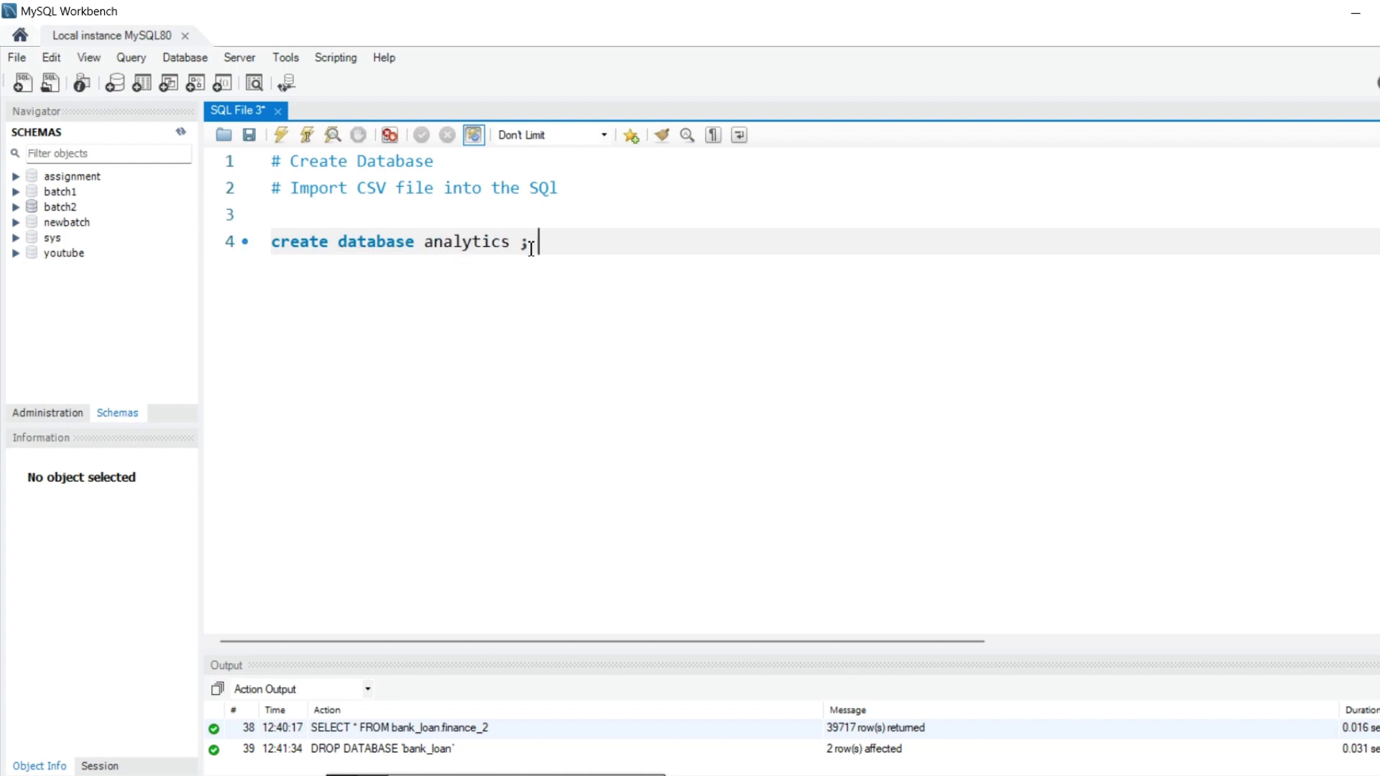
# - Execute 'create database analytics;' and refresh the Schemas panel so analytics appears
pyautogui.hotkey('ctrl', 'Return')
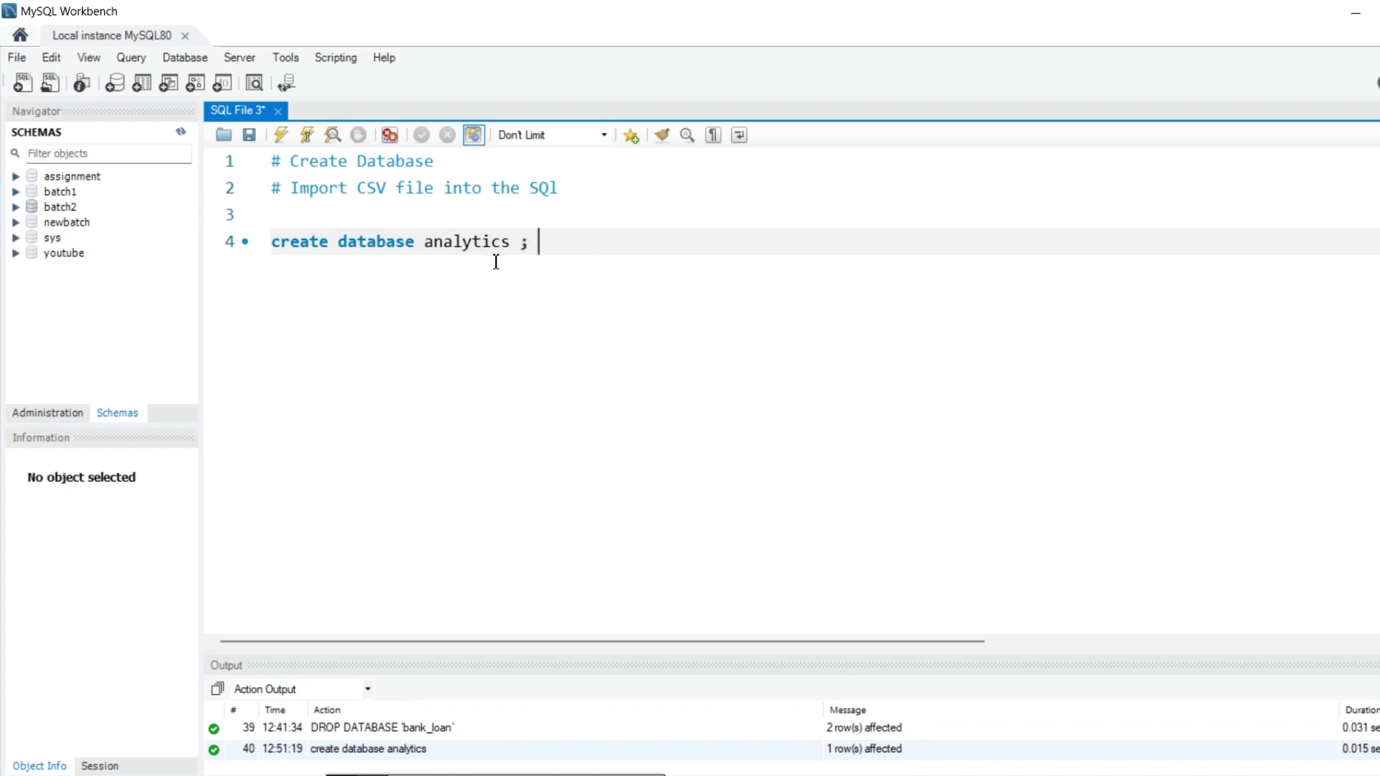
pyautogui.click(180, 132)
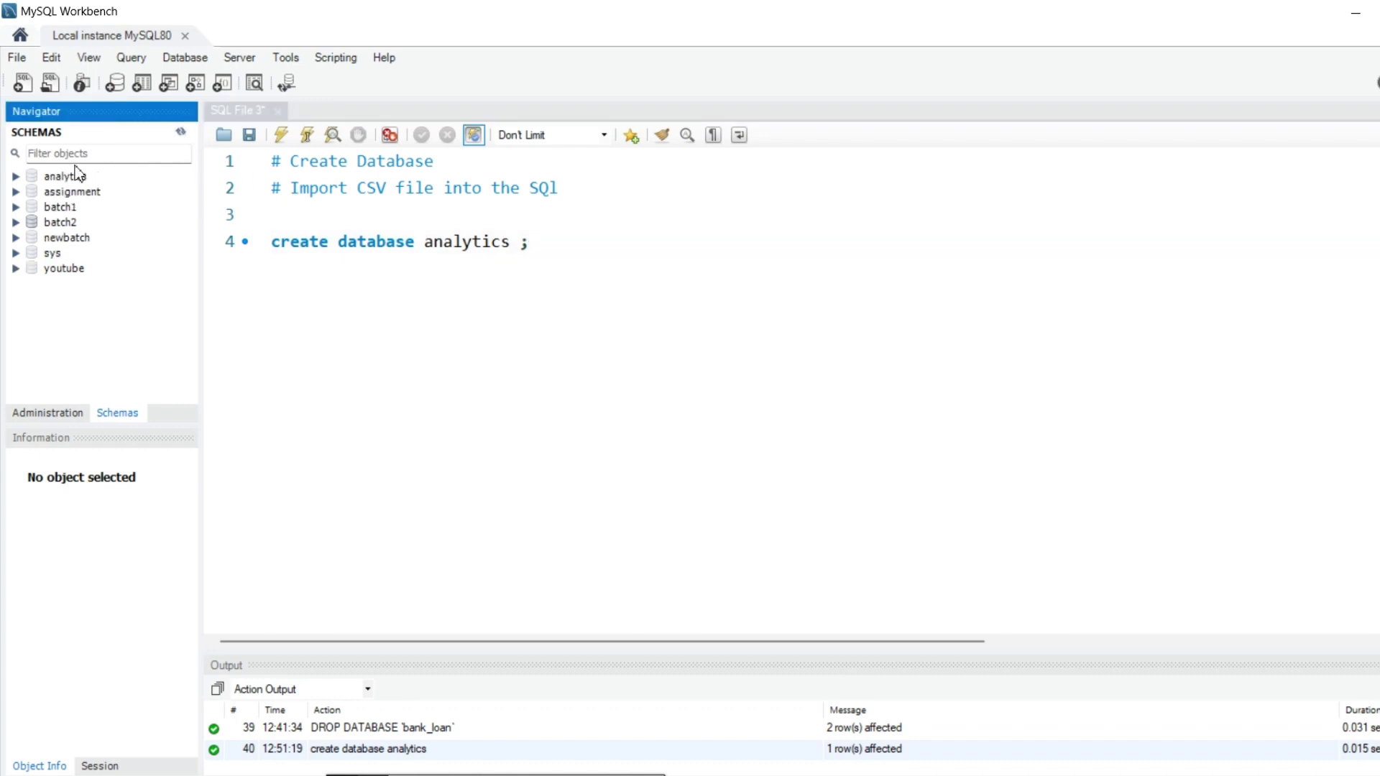
pyautogui.click(648, 283)
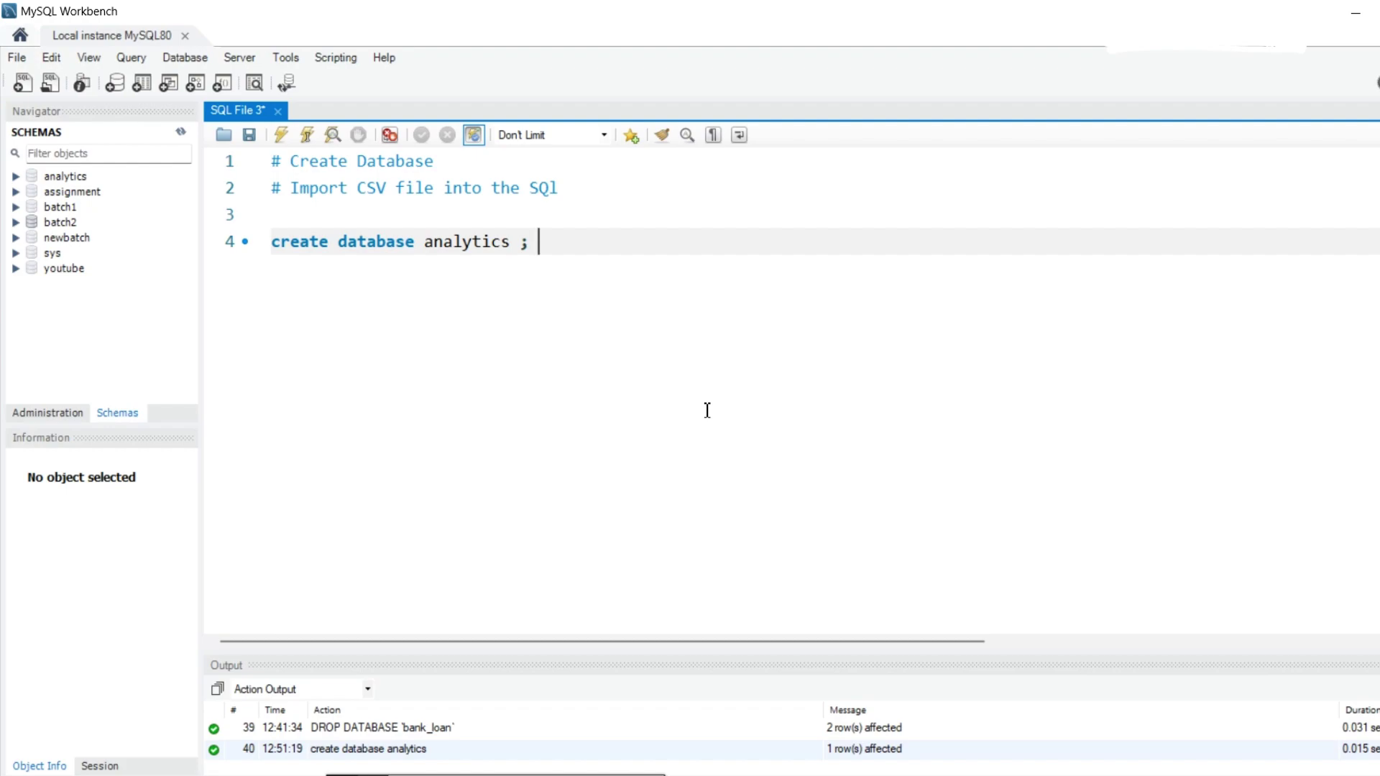
pyautogui.click(702, 742)
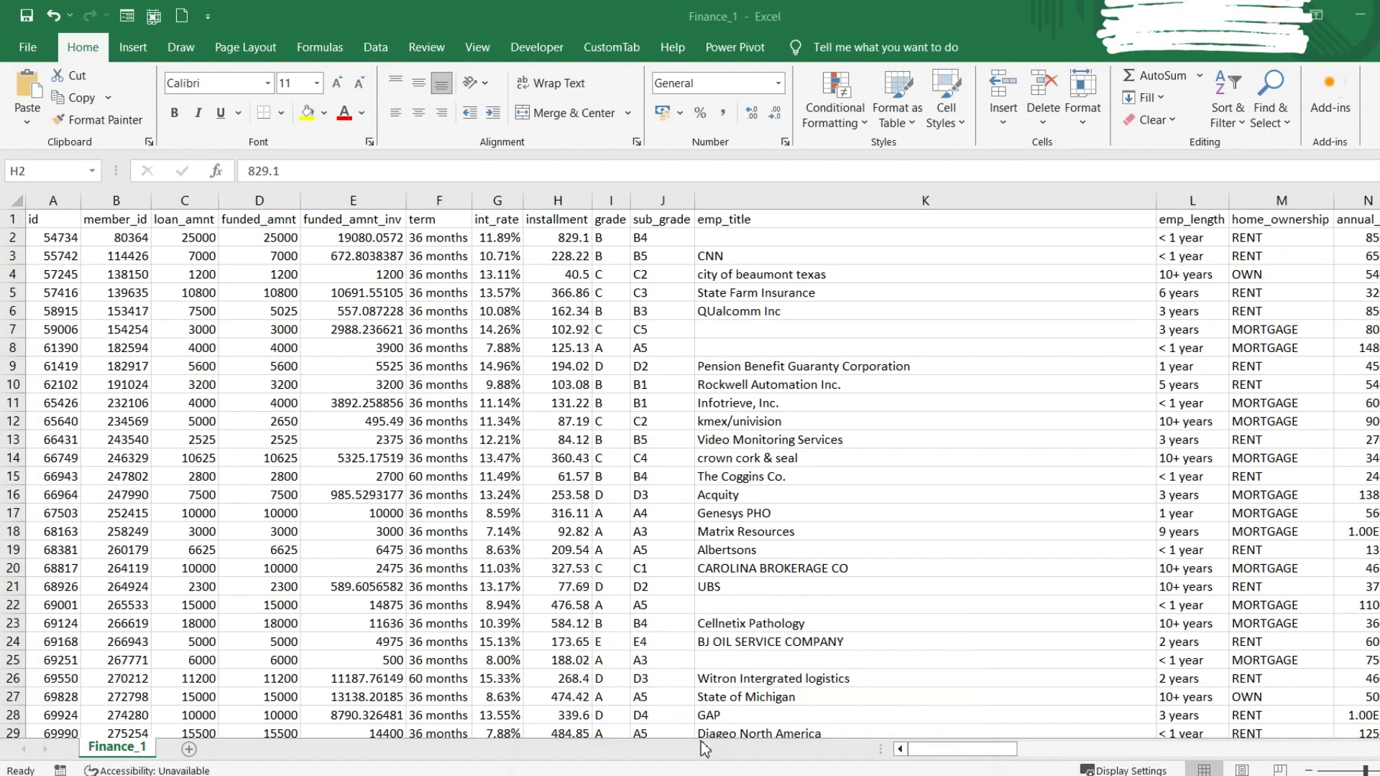
pyautogui.click(362, 374)
pyautogui.hotkey('ctrl', 'Up')
pyautogui.hotkey('ctrl', 'Left')
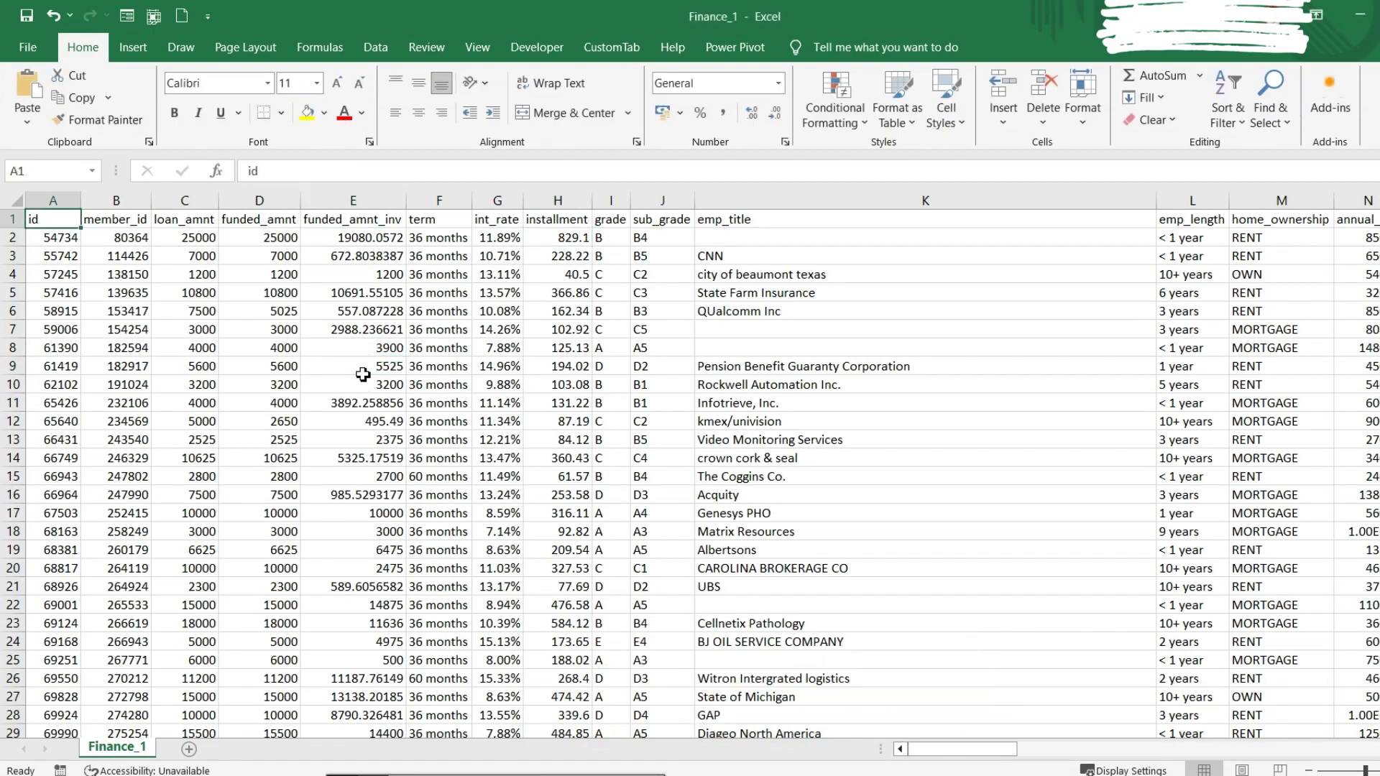
pyautogui.hotkey('ctrl', 'Right')
pyautogui.hotkey('ctrl', 'Right')
pyautogui.hotkey('ctrl', 'Left')
pyautogui.hotkey('alt', 'Tab')
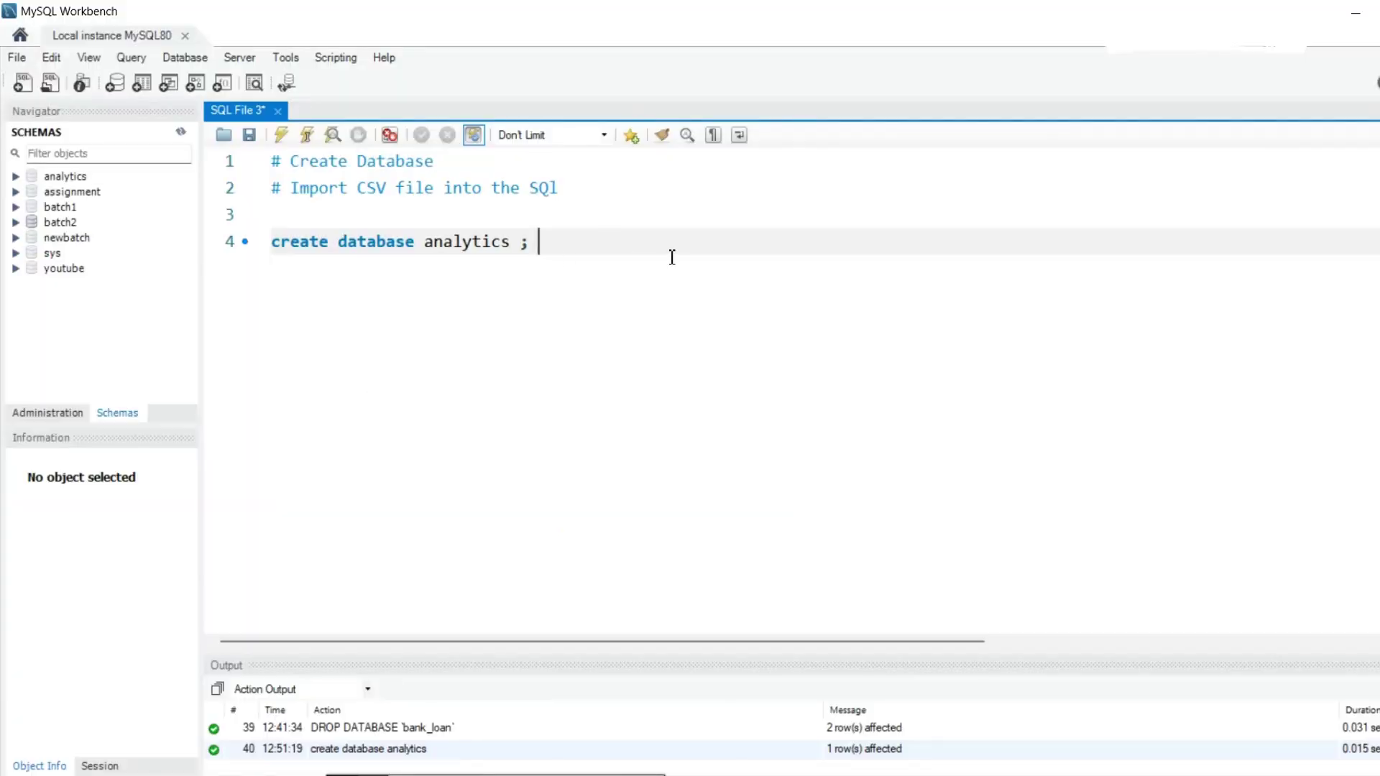
pyautogui.press('Return')
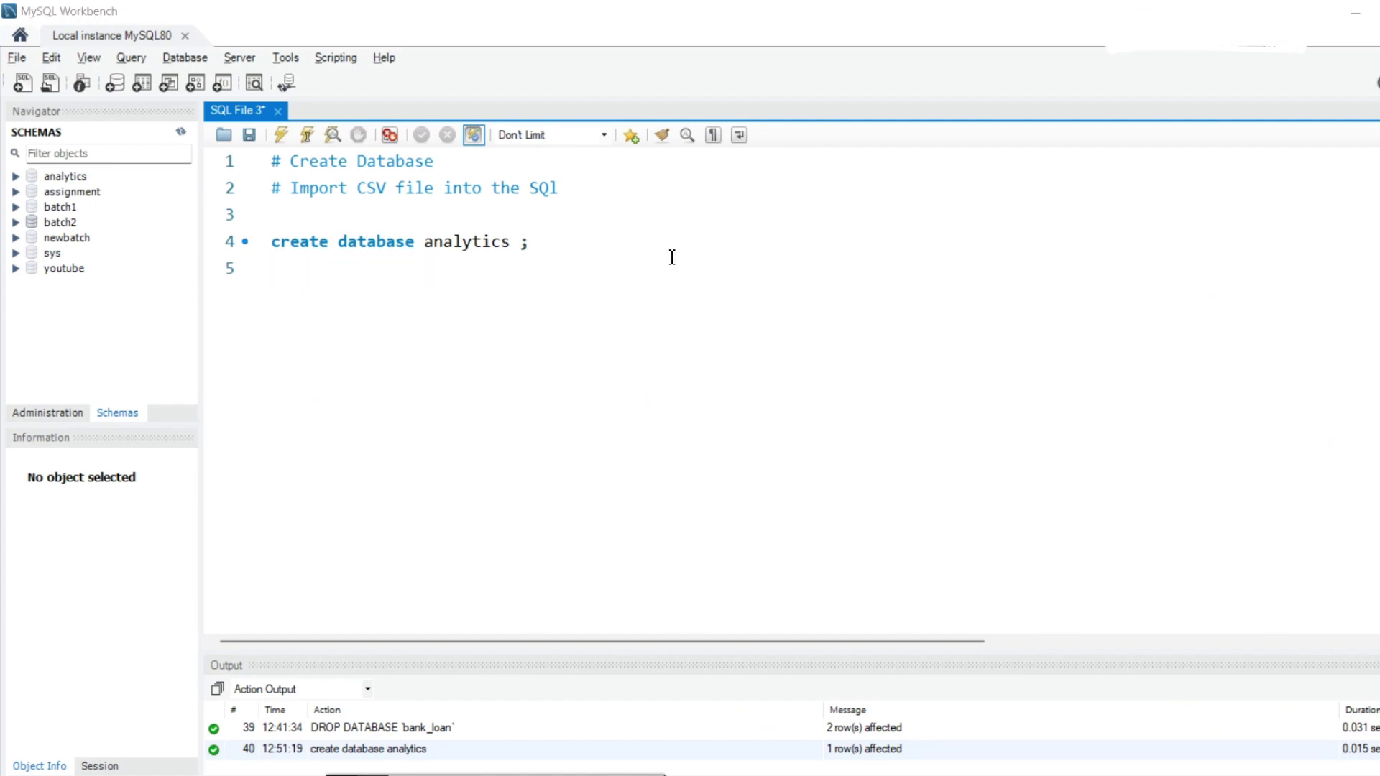
pyautogui.hotkey('alt', 'Tab')
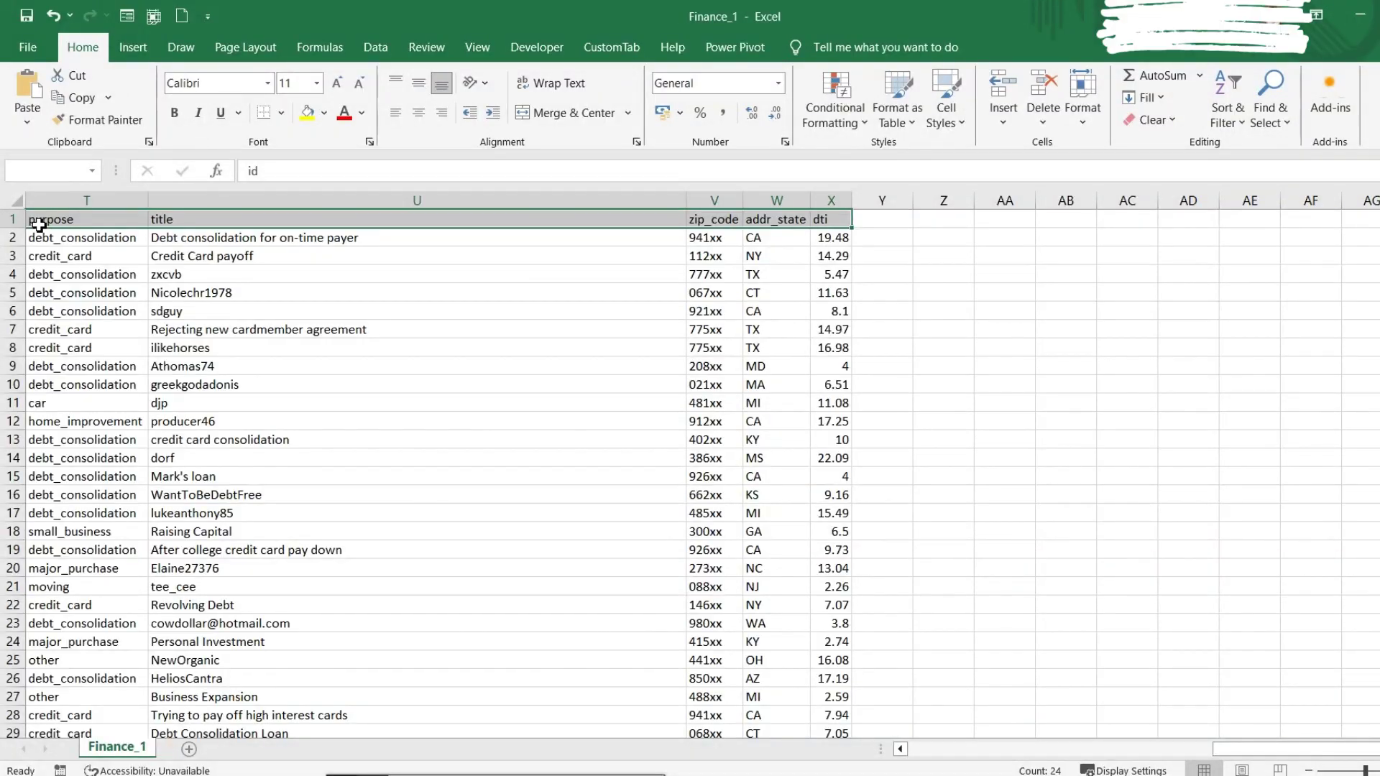
pyautogui.hotkey('alt', 'Tab')
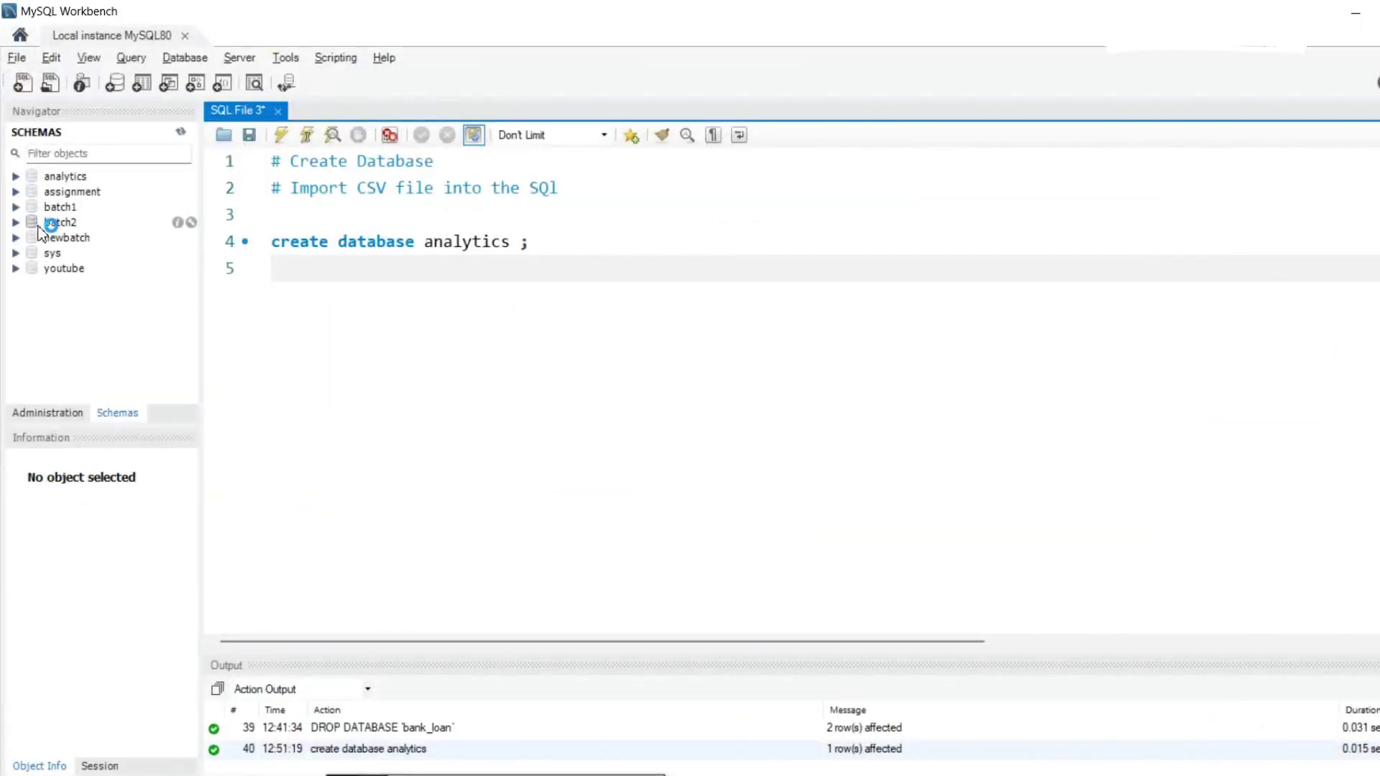
pyautogui.click(16, 176)
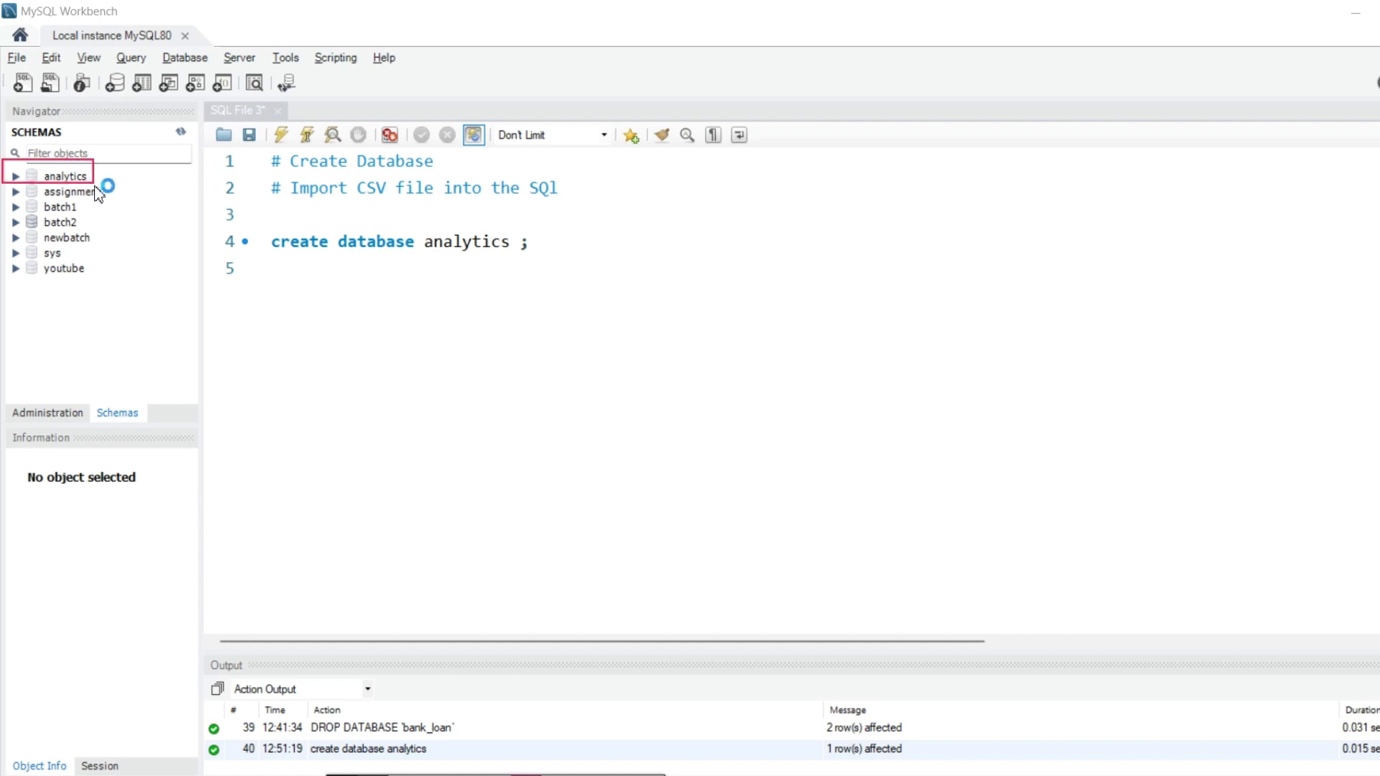
# - Launch the Table Data Import Wizard on analytics Tables and select Finance_1.csv from Downloads
pyautogui.click(16, 177)
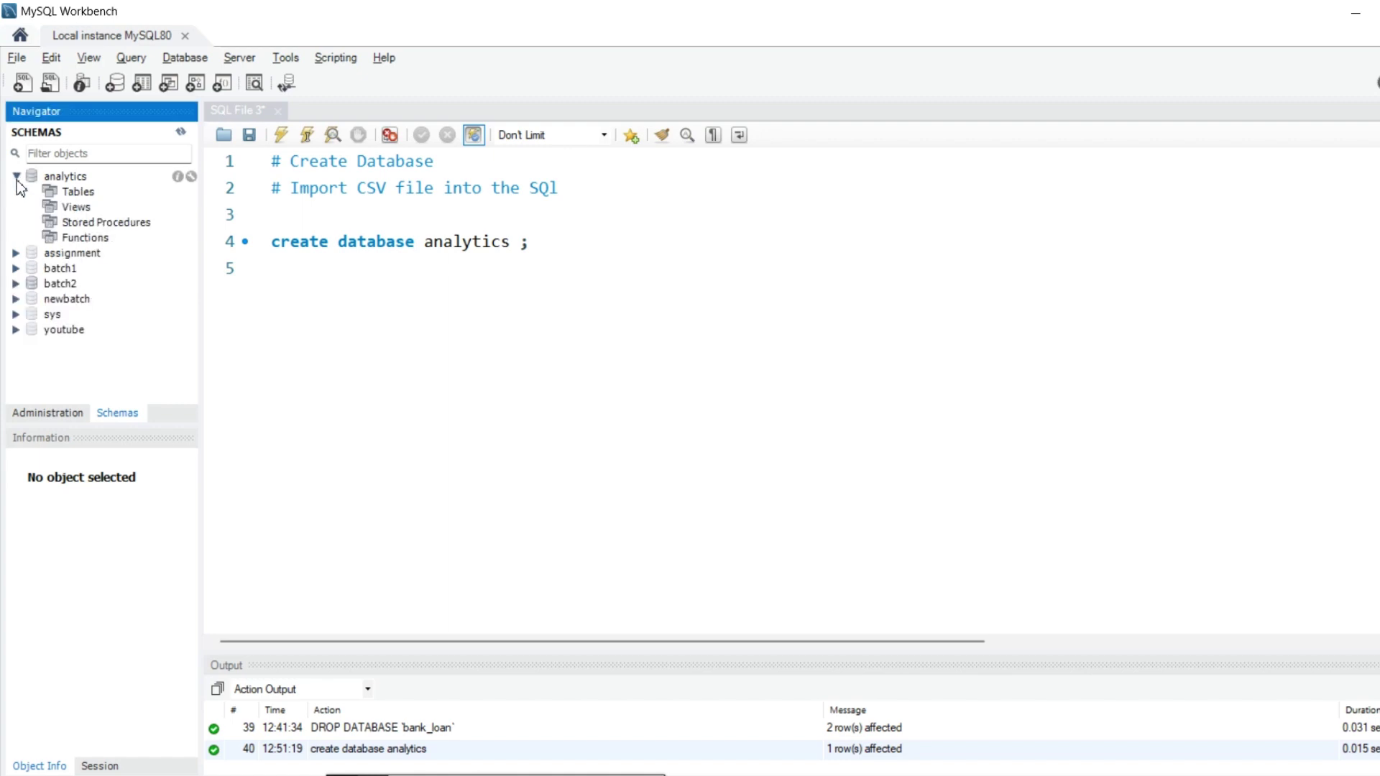
pyautogui.click(77, 192)
pyautogui.rightClick(89, 198)
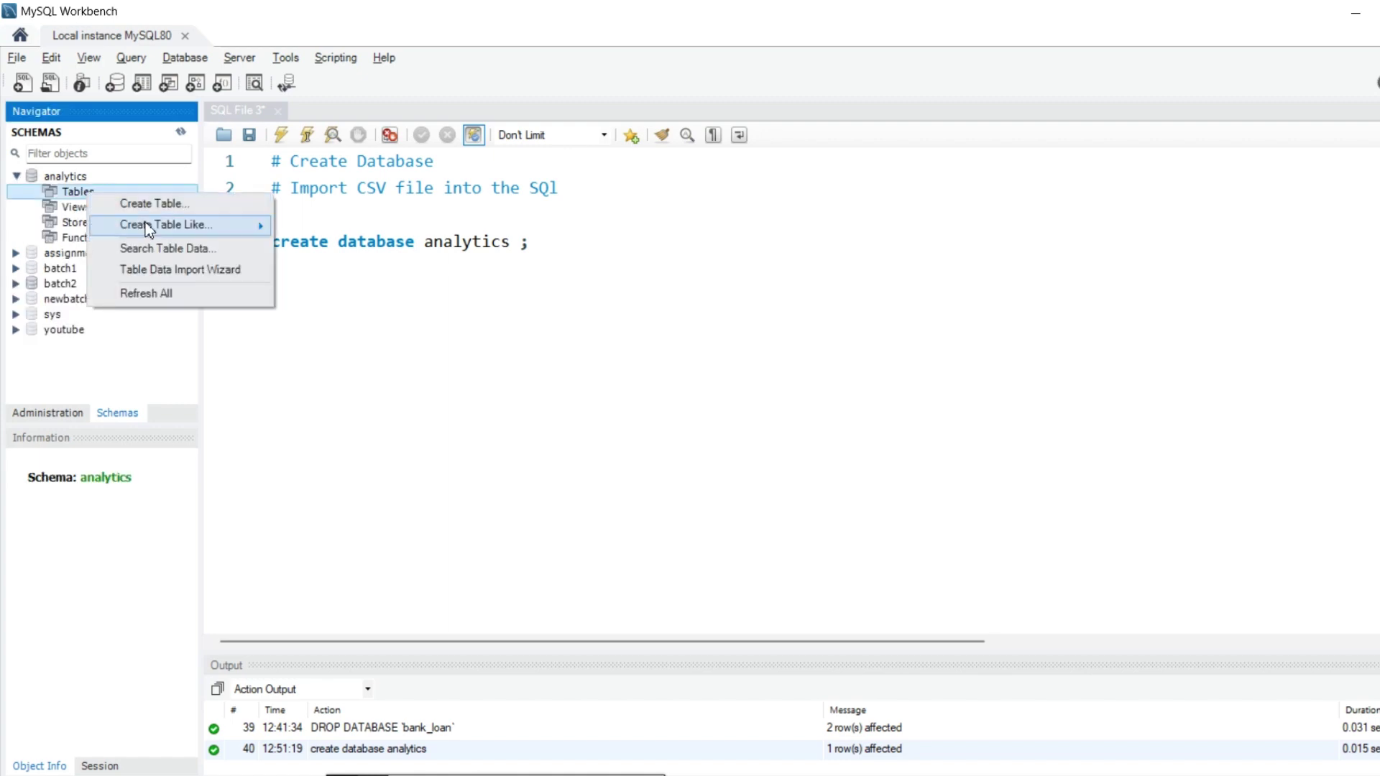
pyautogui.click(188, 272)
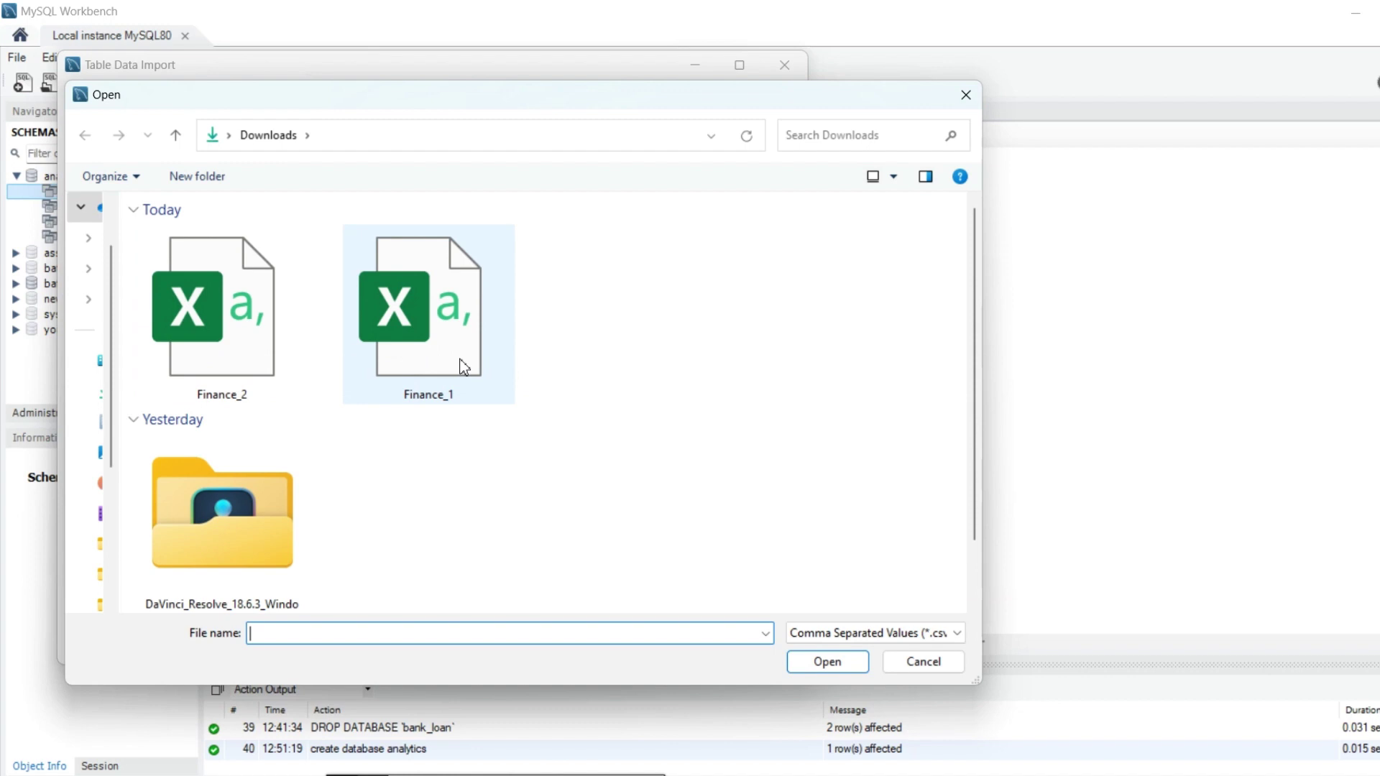
pyautogui.doubleClick(463, 365)
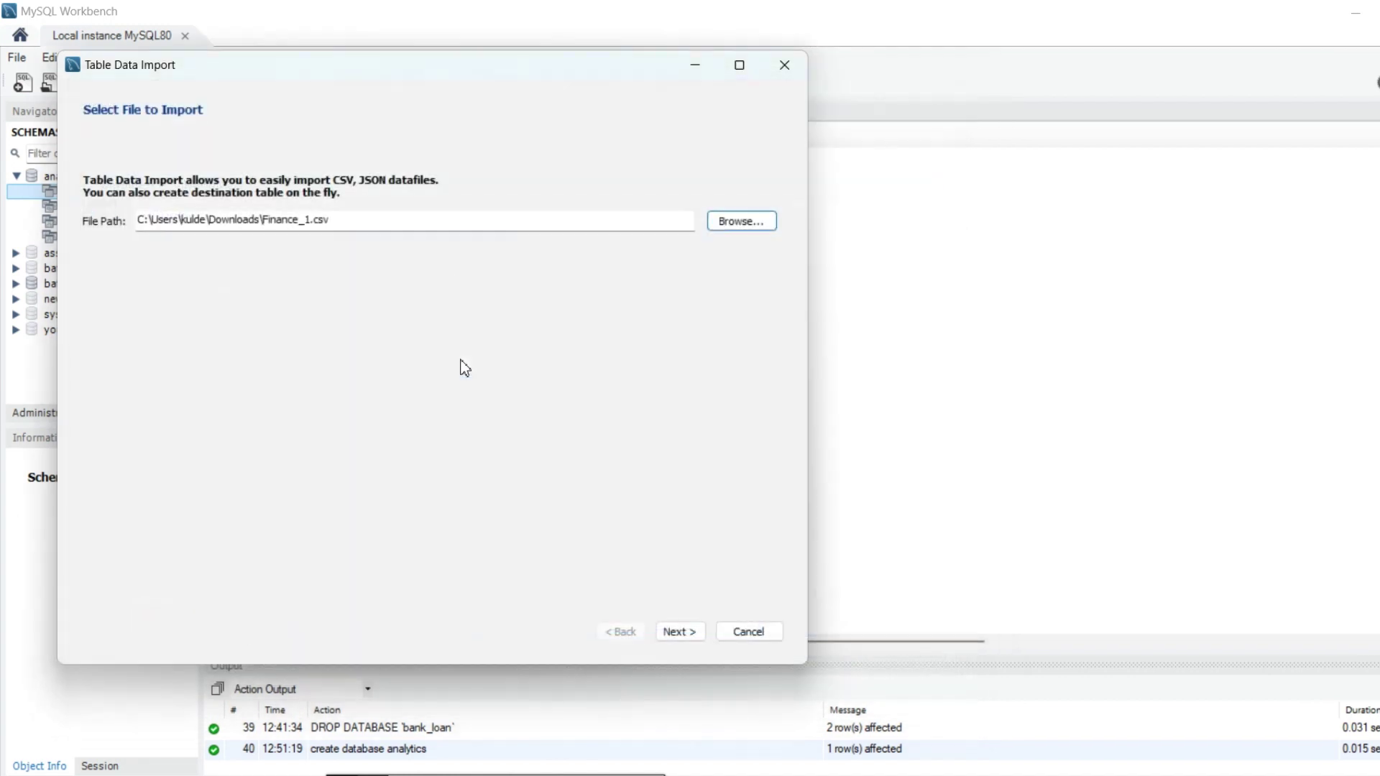
# - Set a new Finance_1 table in analytics as the import destination
pyautogui.click(402, 228)
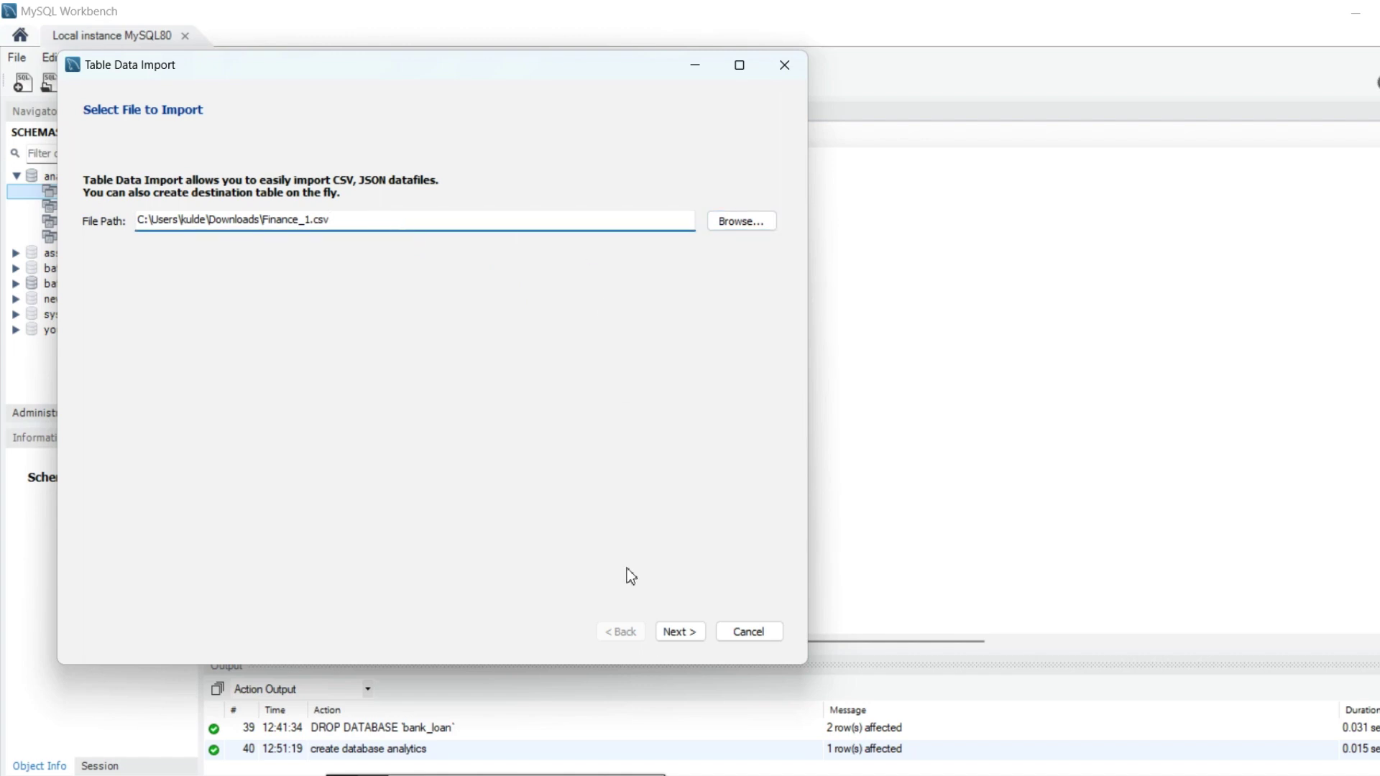
pyautogui.click(679, 632)
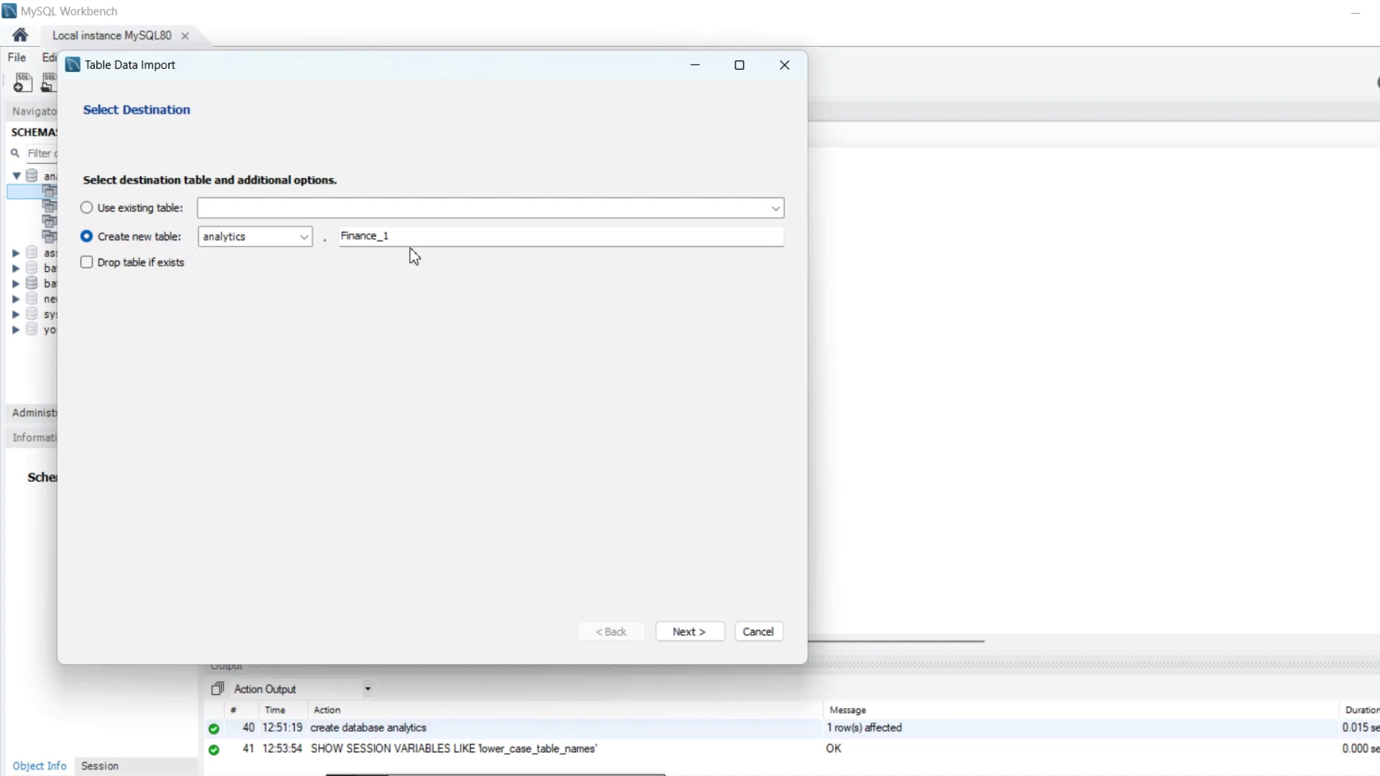
pyautogui.click(161, 244)
pyautogui.click(690, 631)
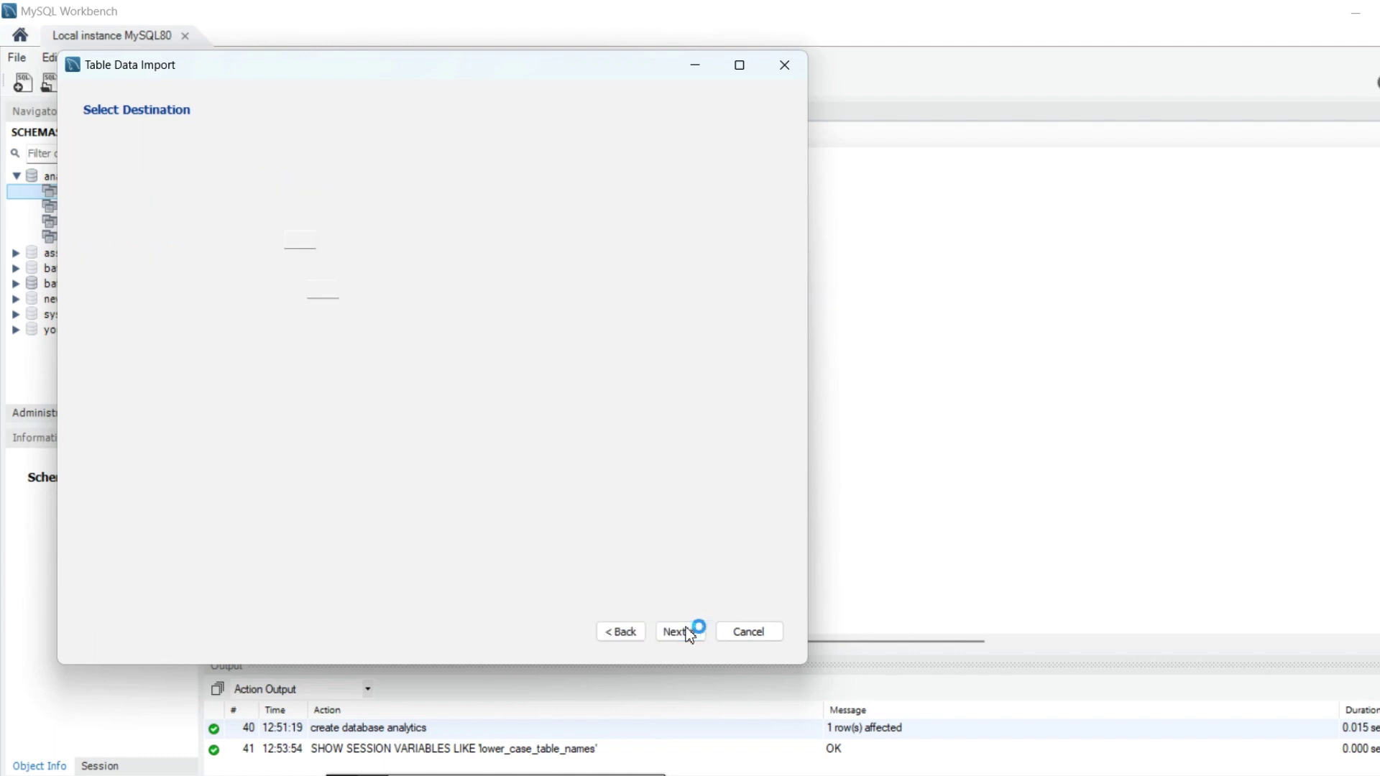
pyautogui.click(690, 633)
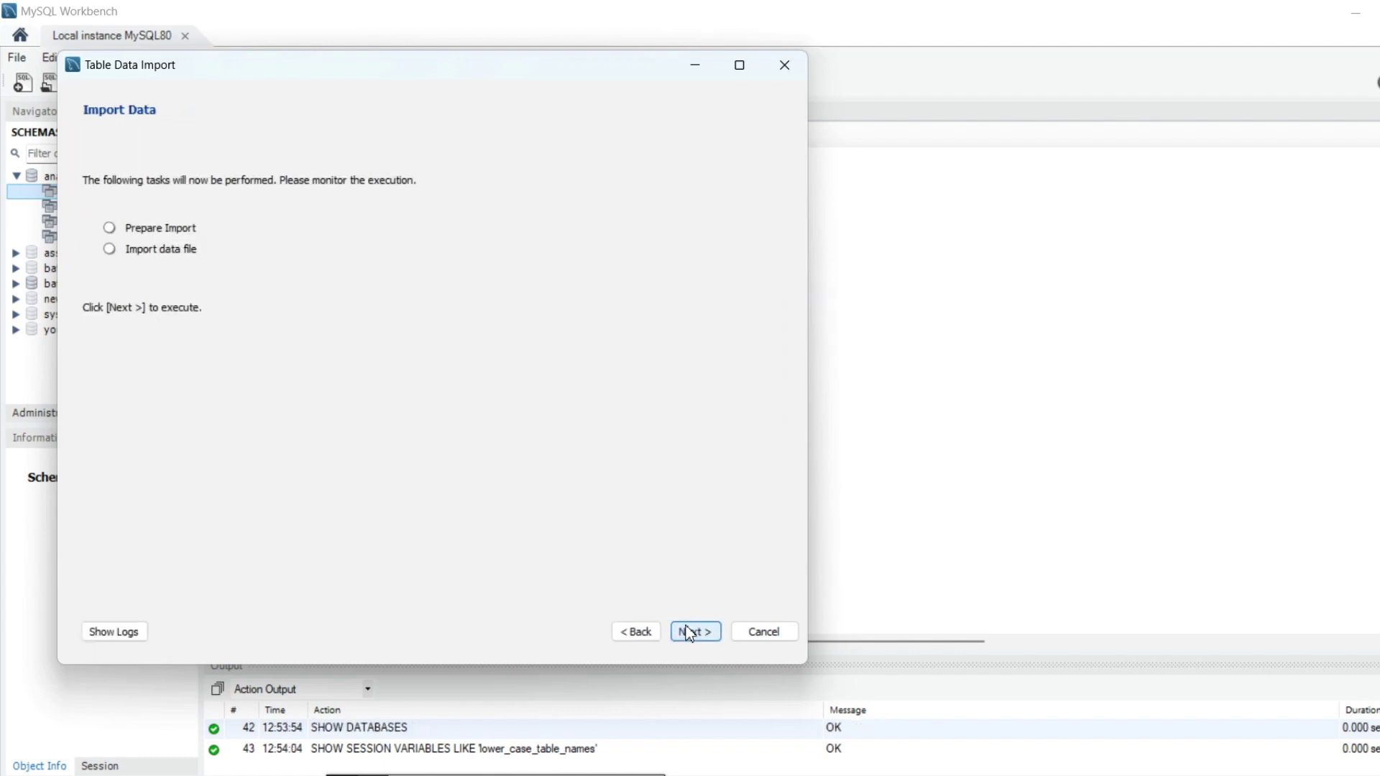
# - Review the column settings, run the Finance_1 import of 568 records, and finish
pyautogui.click(636, 632)
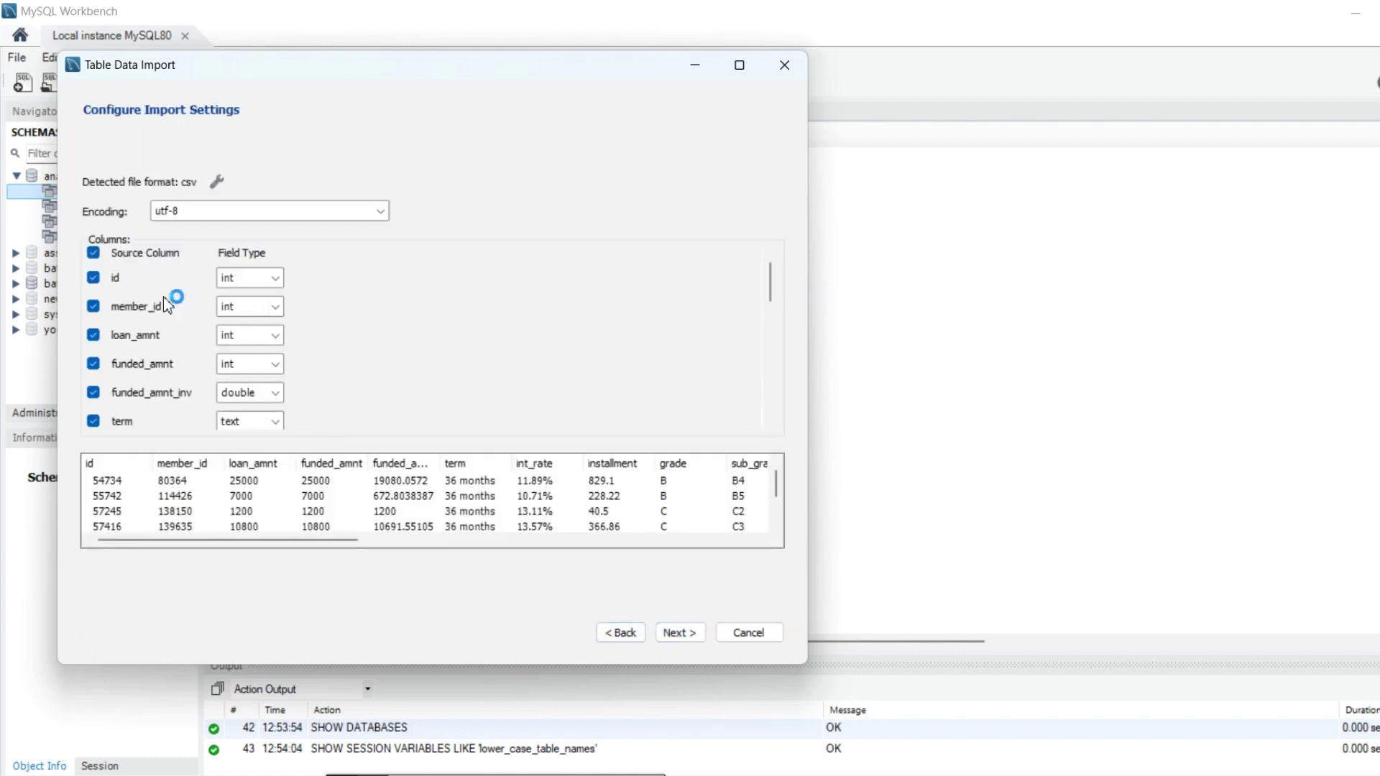
pyautogui.scroll(-5, 163, 297)
pyautogui.scroll(-3, 162, 297)
pyautogui.scroll(-3, 163, 296)
pyautogui.scroll(3, 163, 297)
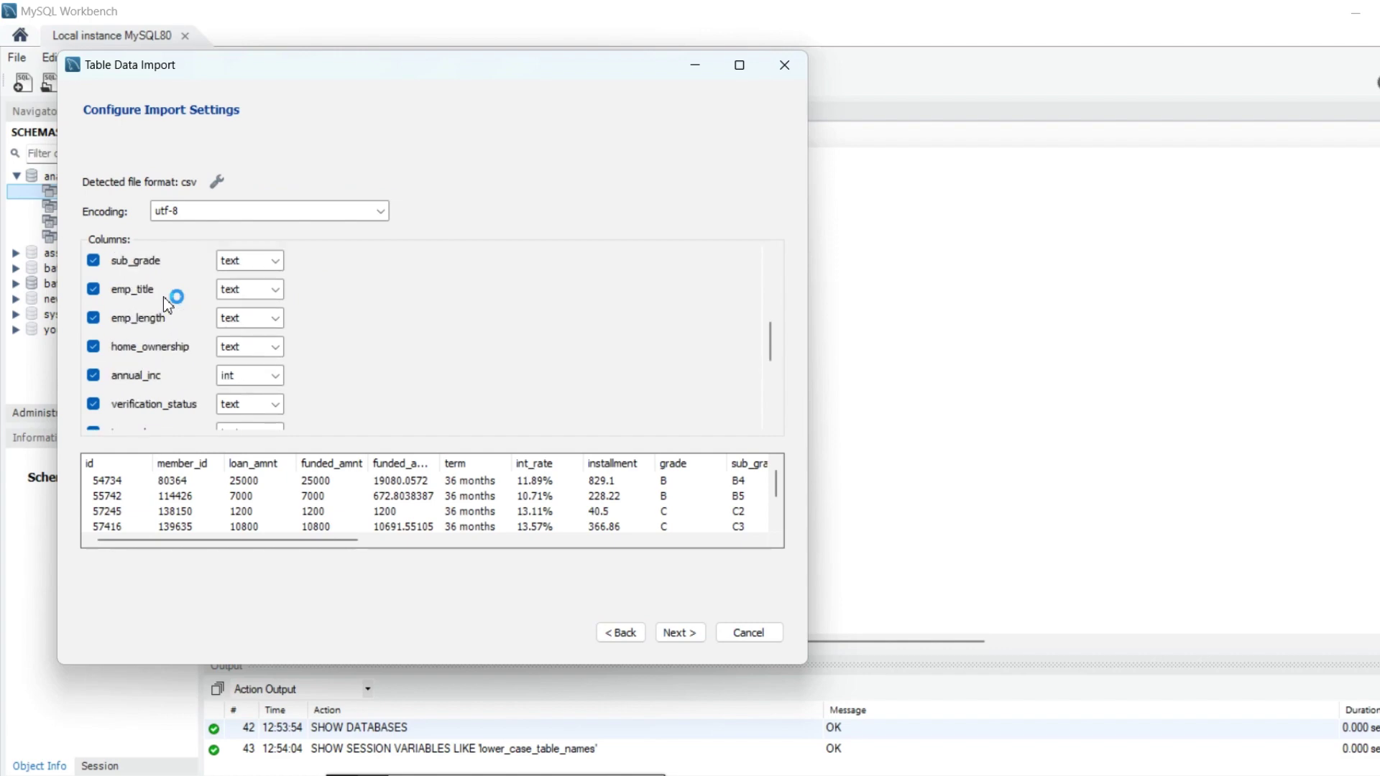
pyautogui.scroll(-3, 163, 296)
pyautogui.scroll(-3, 163, 297)
pyautogui.scroll(-3, 163, 297)
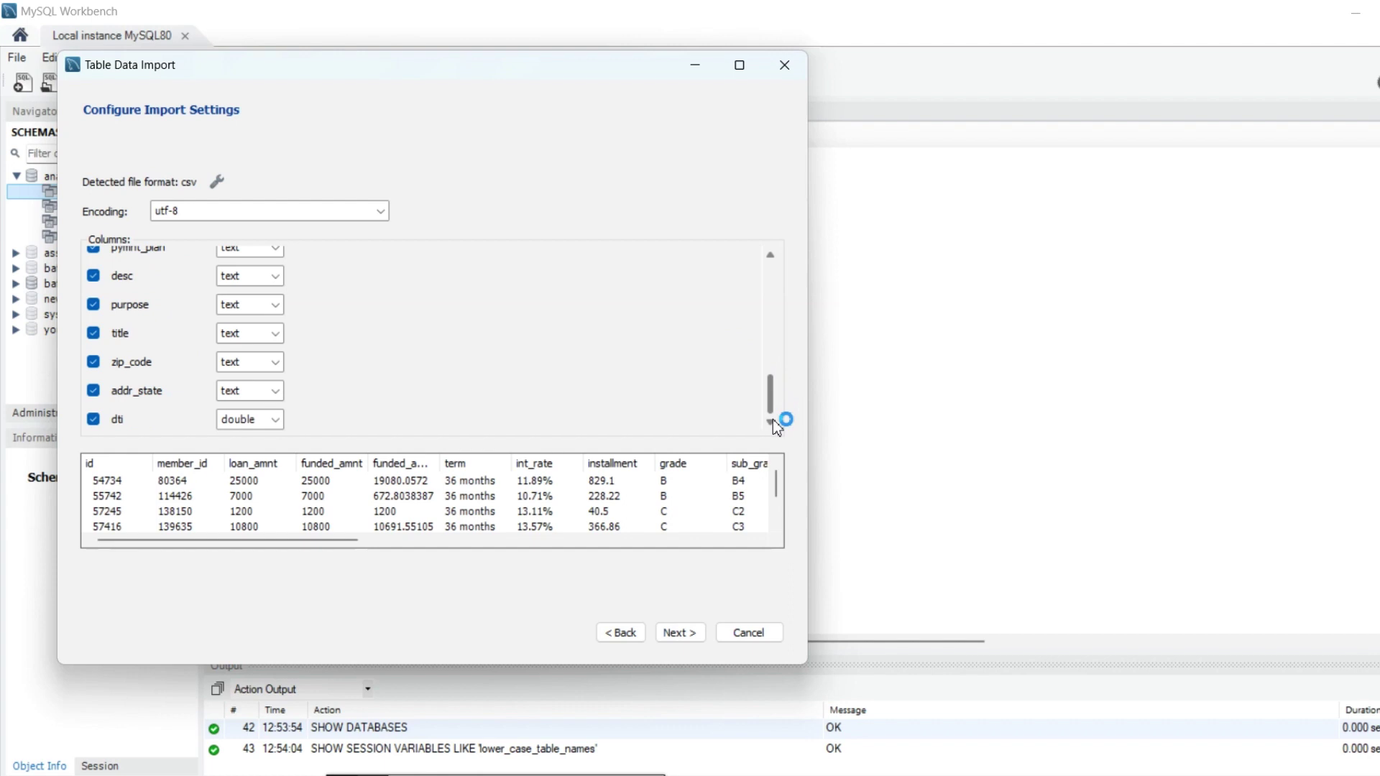
pyautogui.click(679, 634)
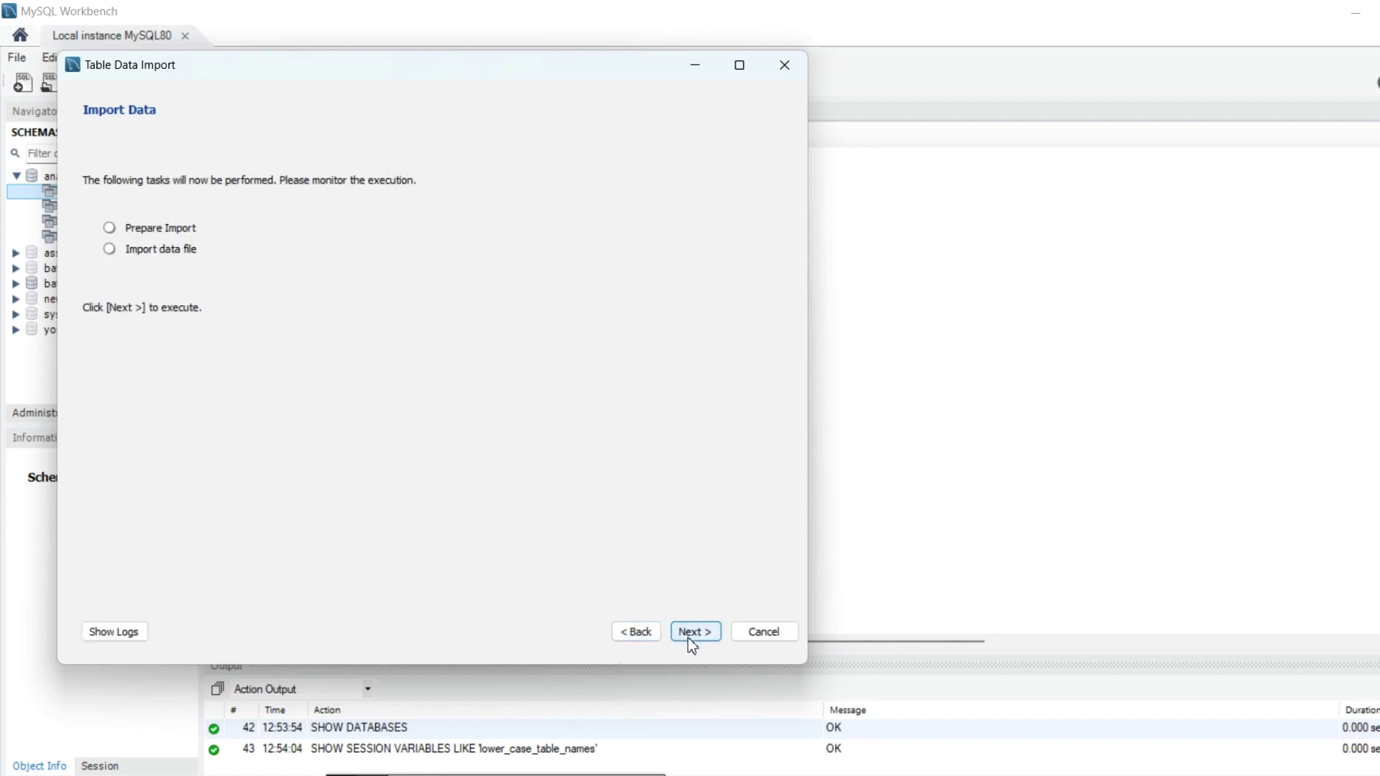
pyautogui.click(697, 632)
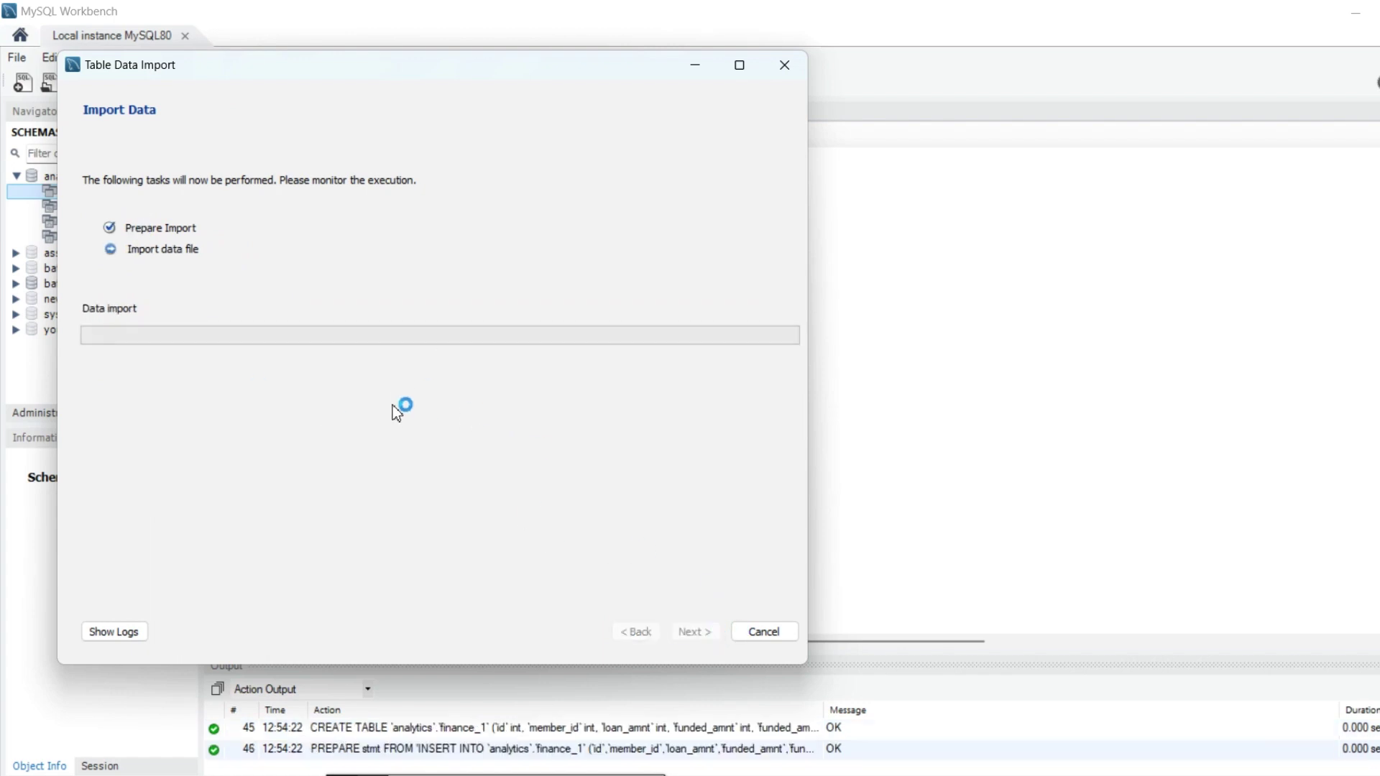
pyautogui.click(694, 632)
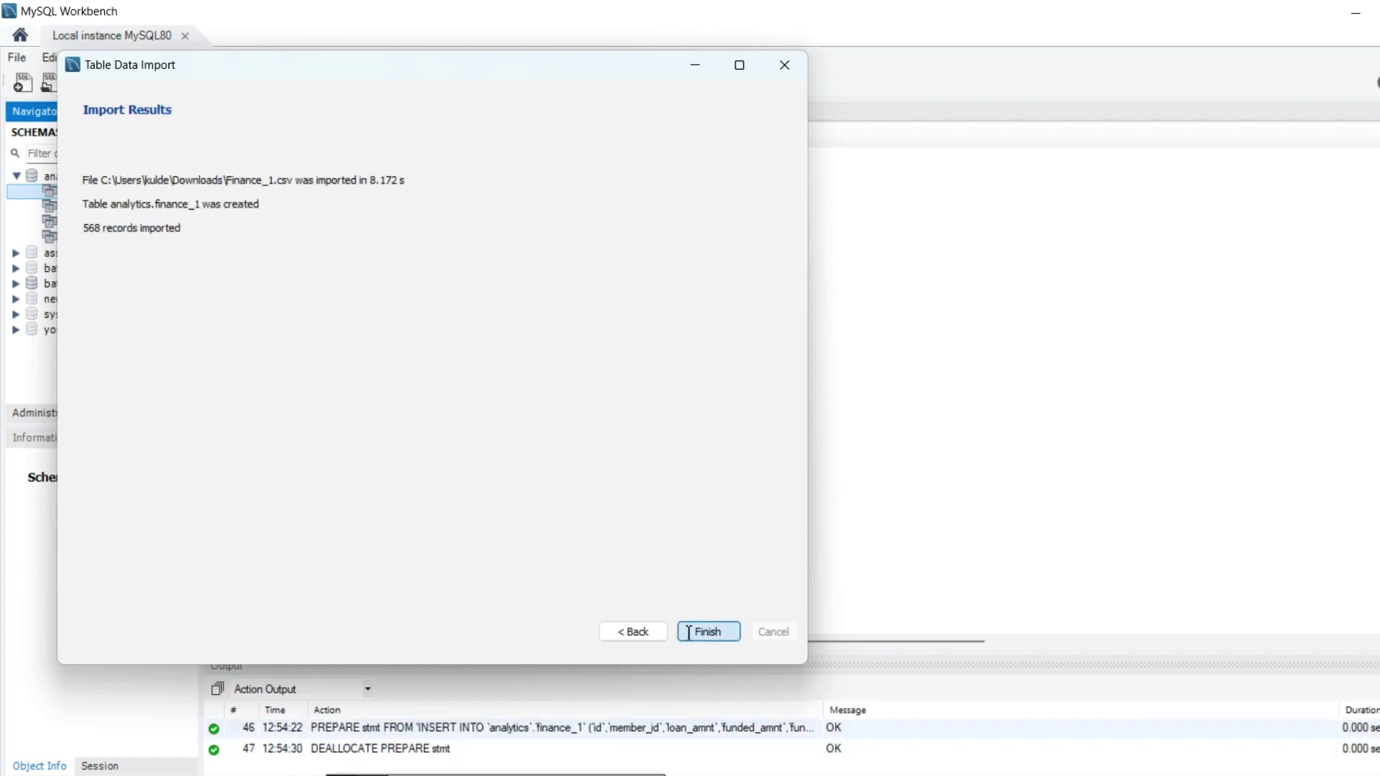
# - Refresh Schemas to show finance_1, then run 'select * from finance_1;' returning 568 rows
pyautogui.click(695, 632)
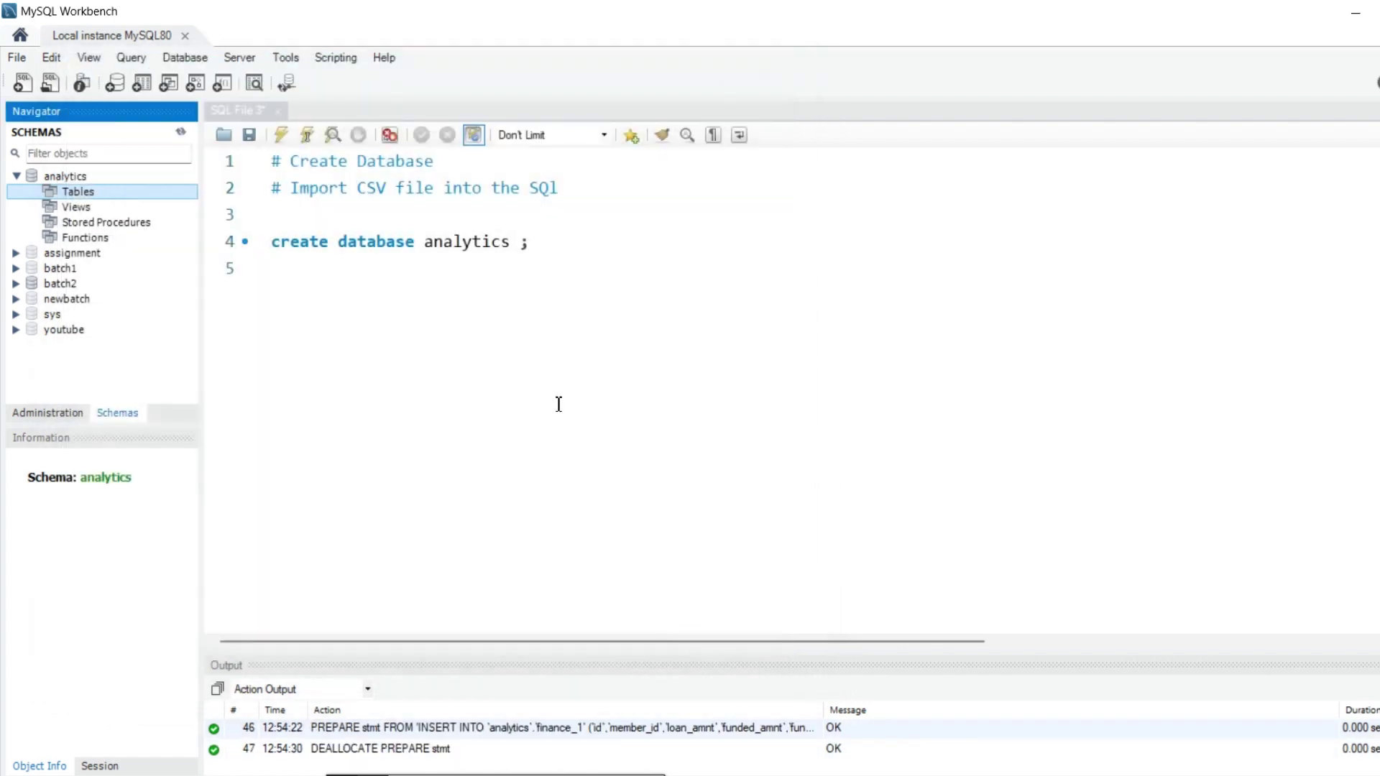
pyautogui.click(181, 132)
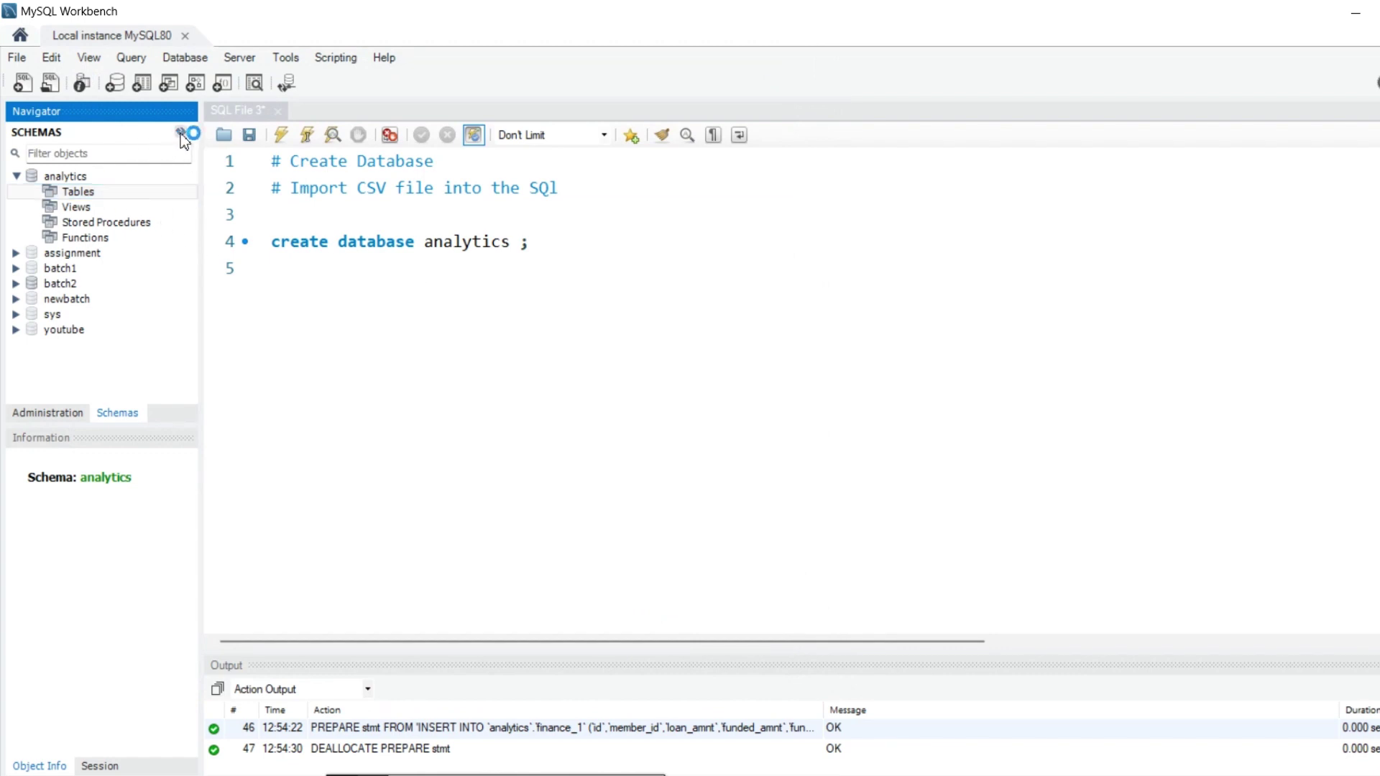
pyautogui.click(32, 192)
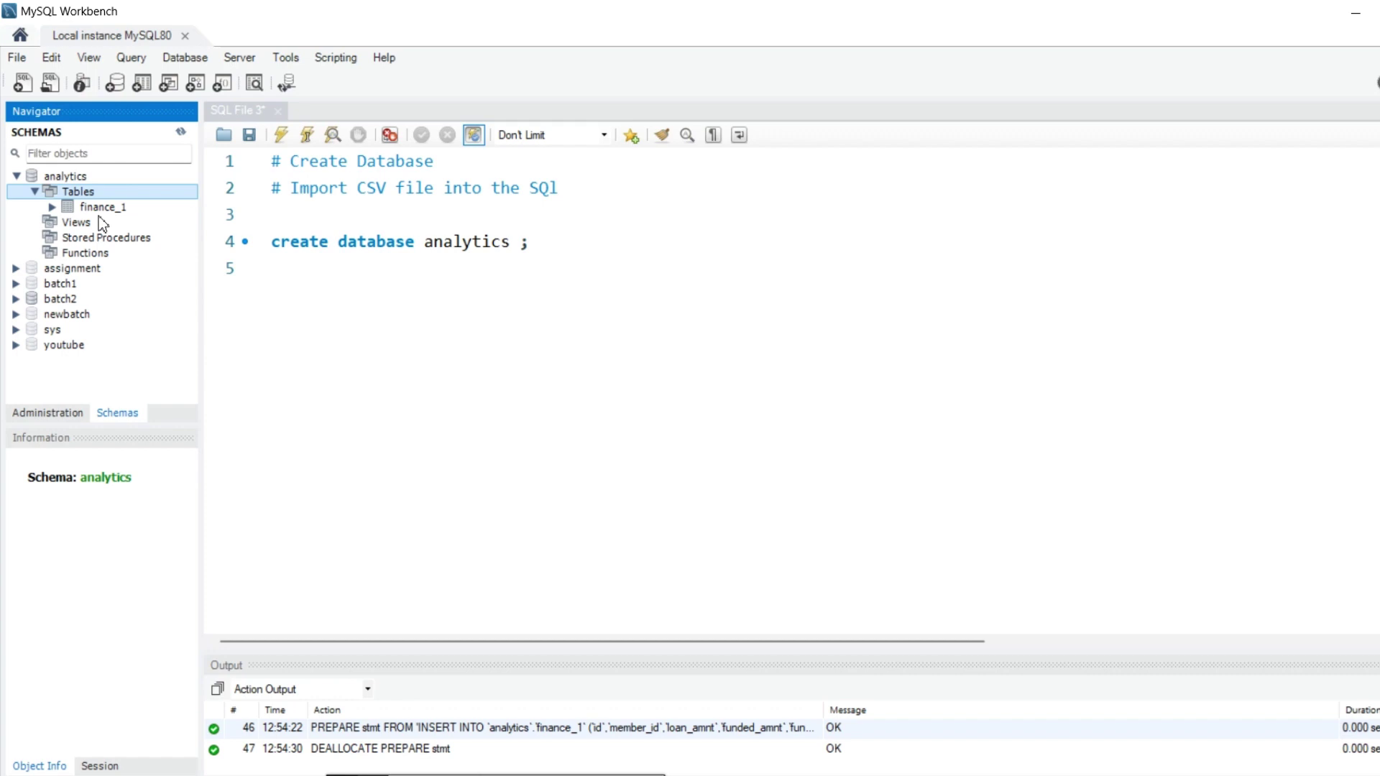
pyautogui.click(549, 263)
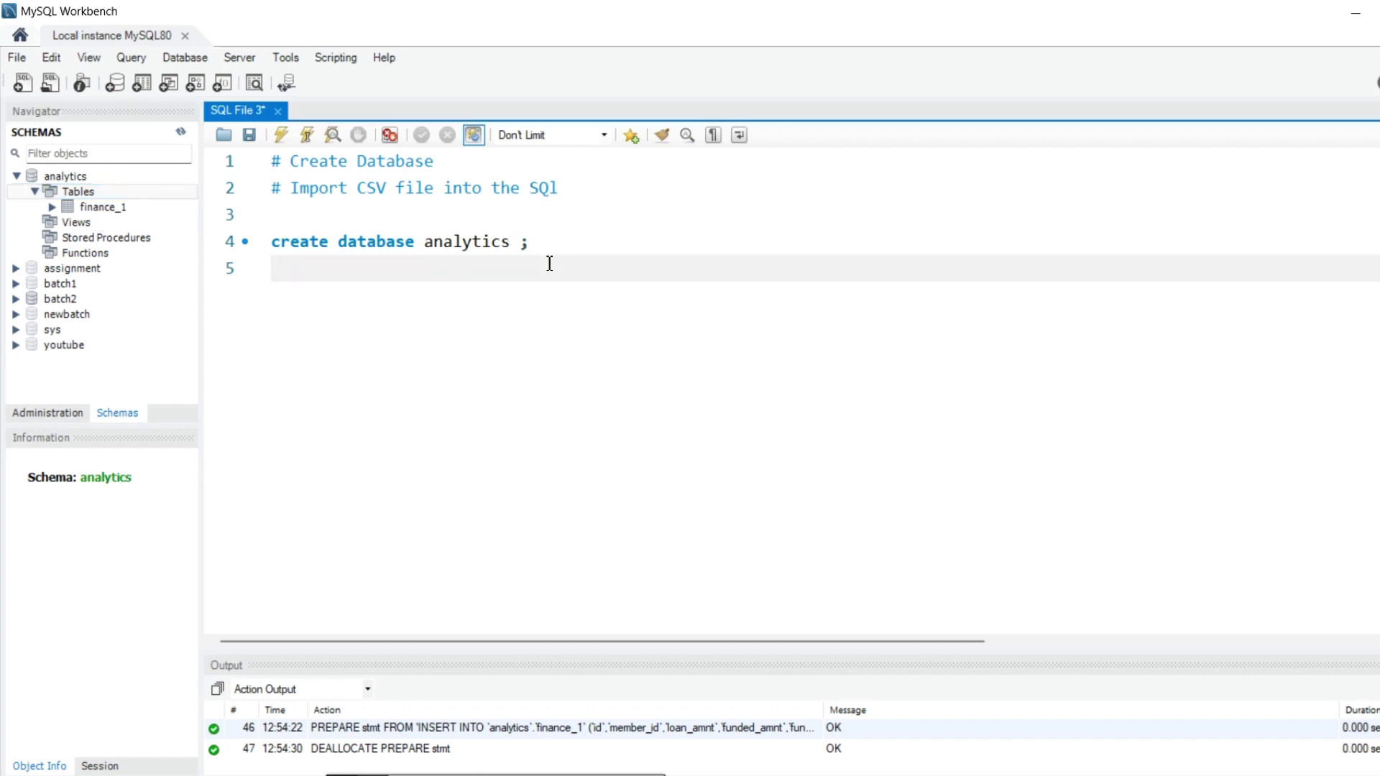
pyautogui.write('select ')
pyautogui.write('* from ')
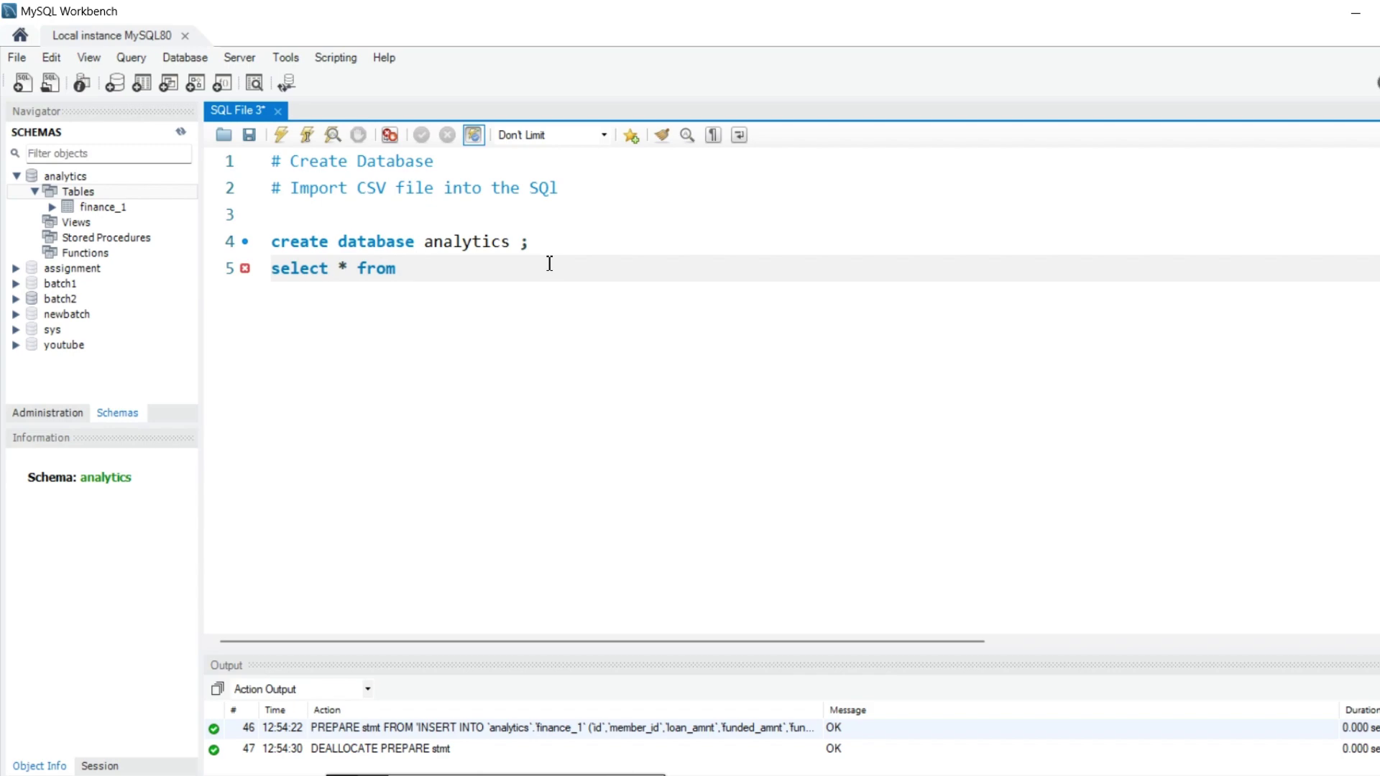
pyautogui.write('financ')
pyautogui.write('e_1 ;')
pyautogui.hotkey('ctrl', 'Return')
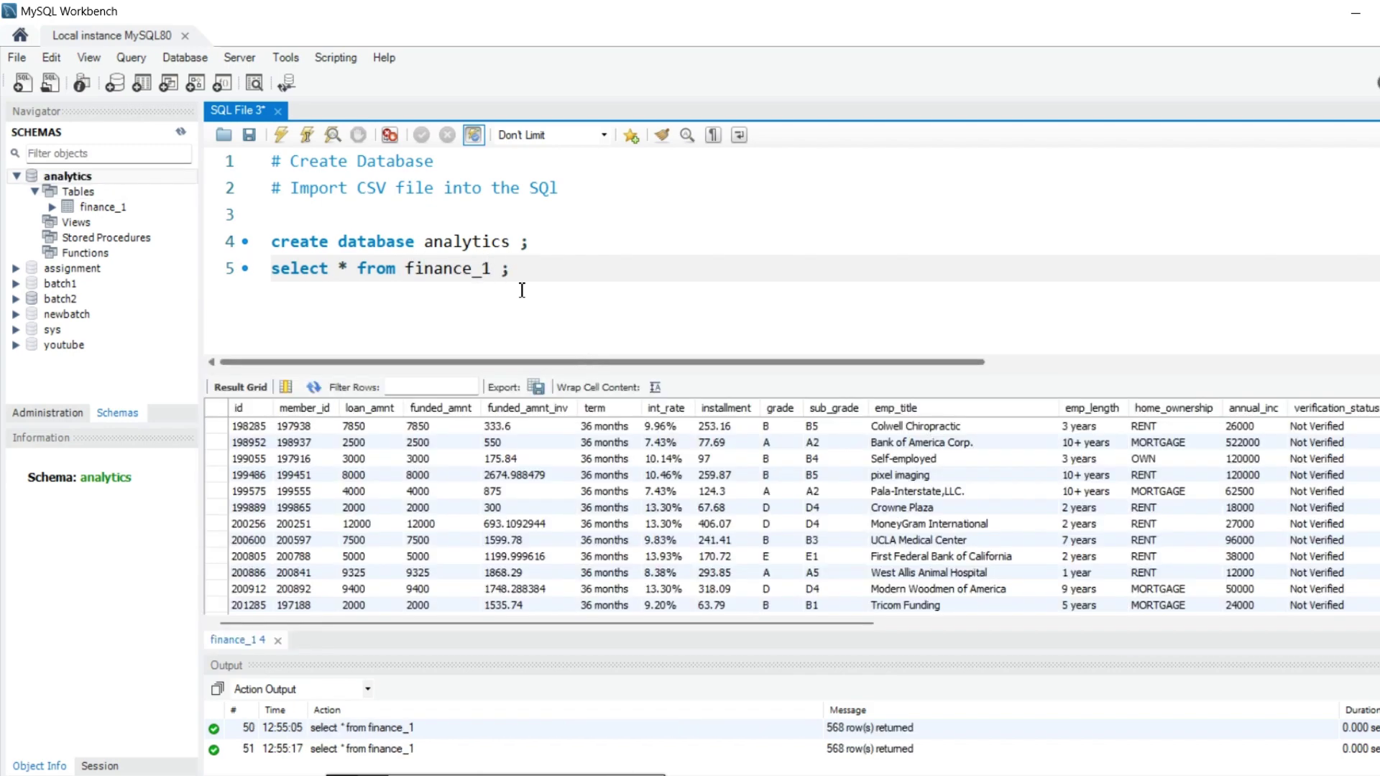
# - Start another Table Data Import Wizard on analytics Tables and select Finance_2.csv
pyautogui.rightClick(78, 191)
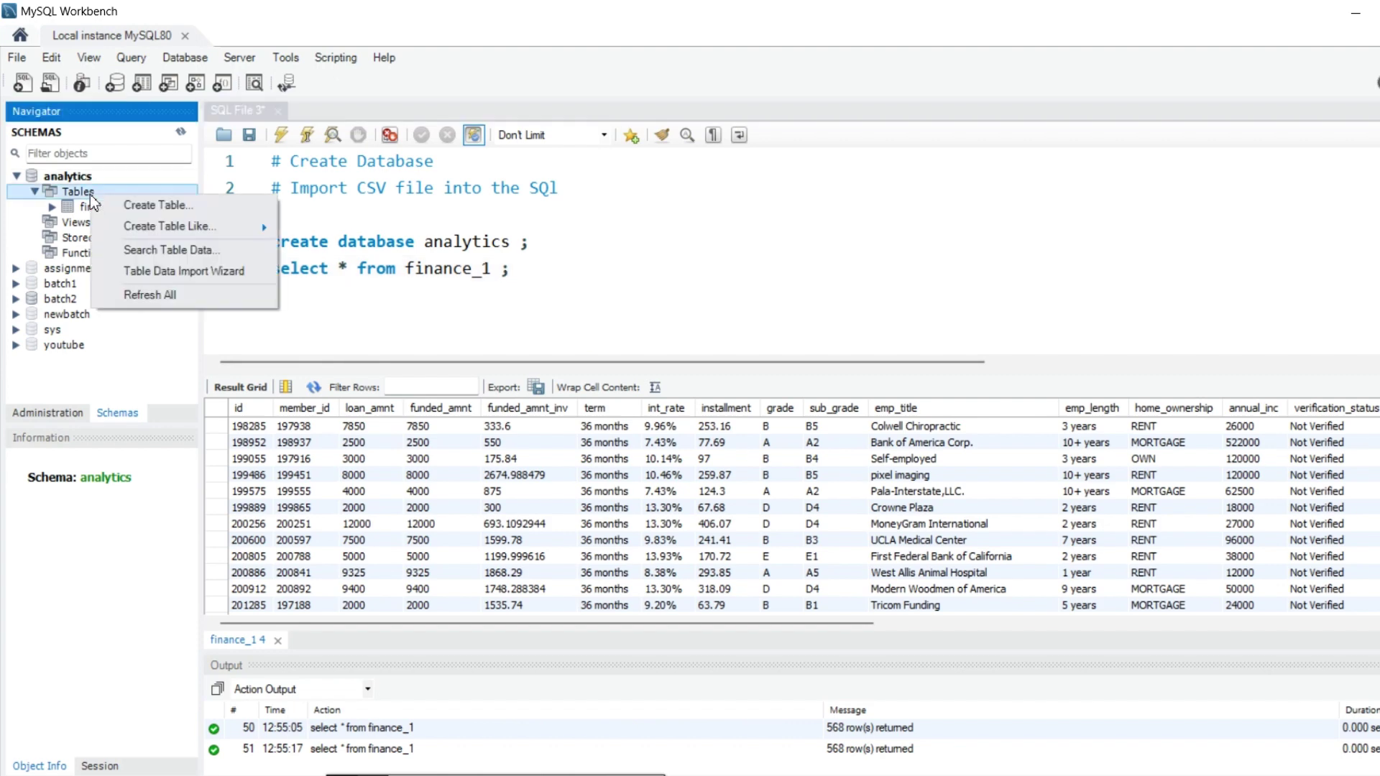
pyautogui.click(198, 272)
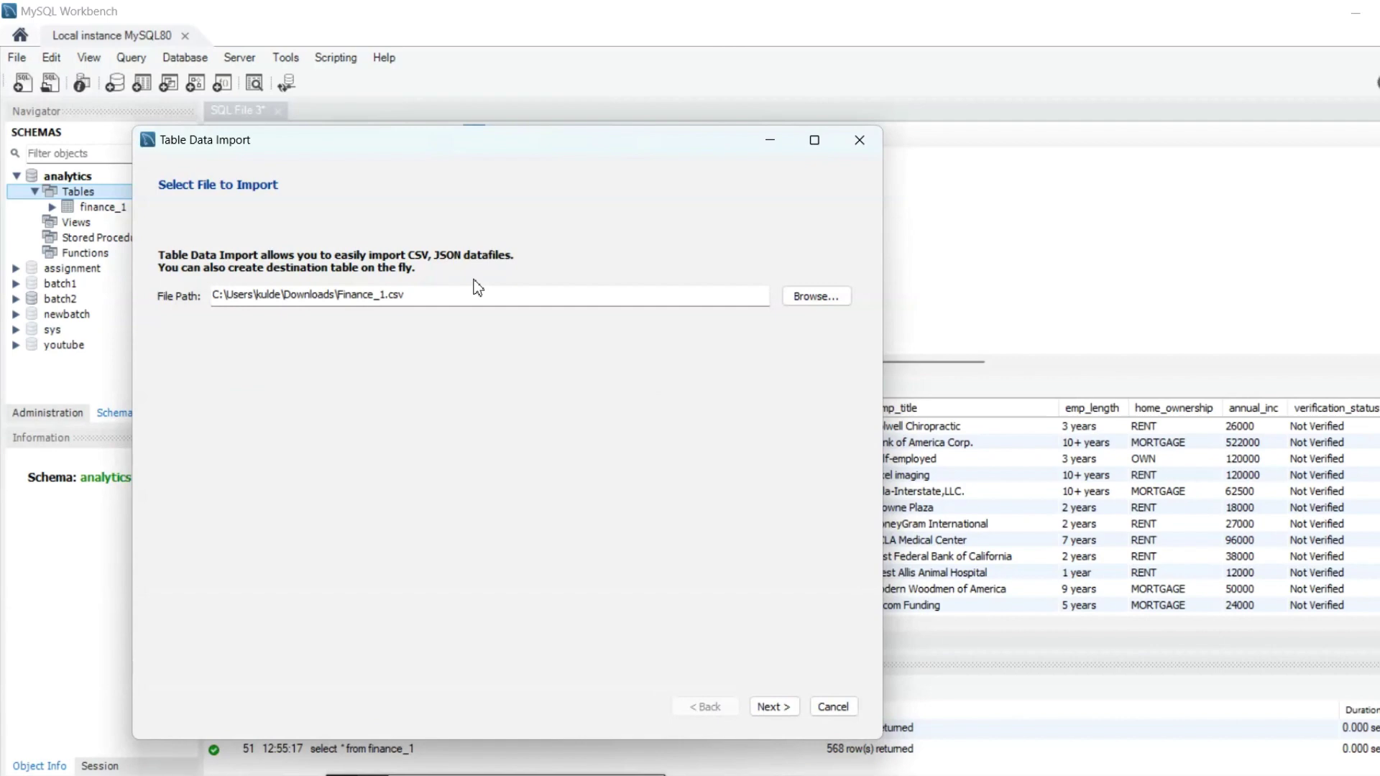
pyautogui.click(815, 296)
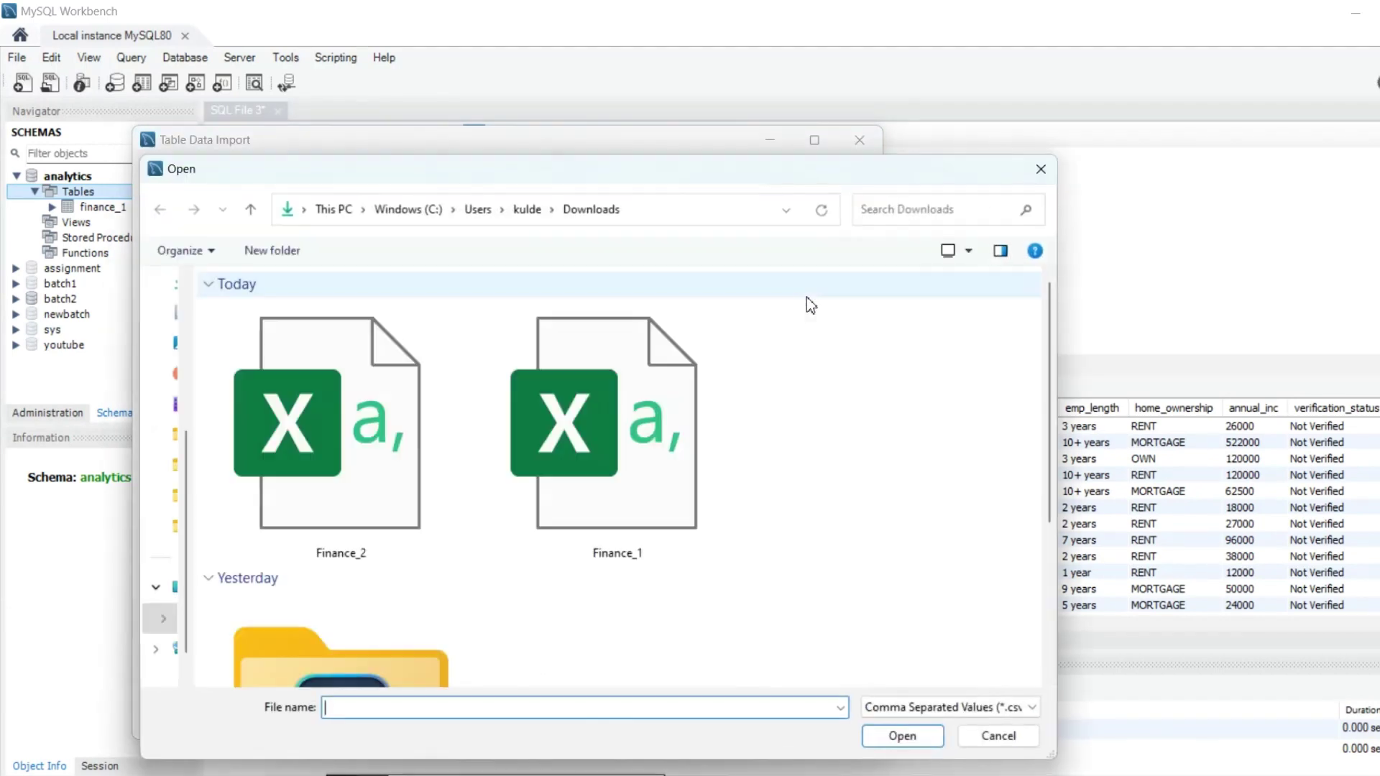
pyautogui.doubleClick(408, 466)
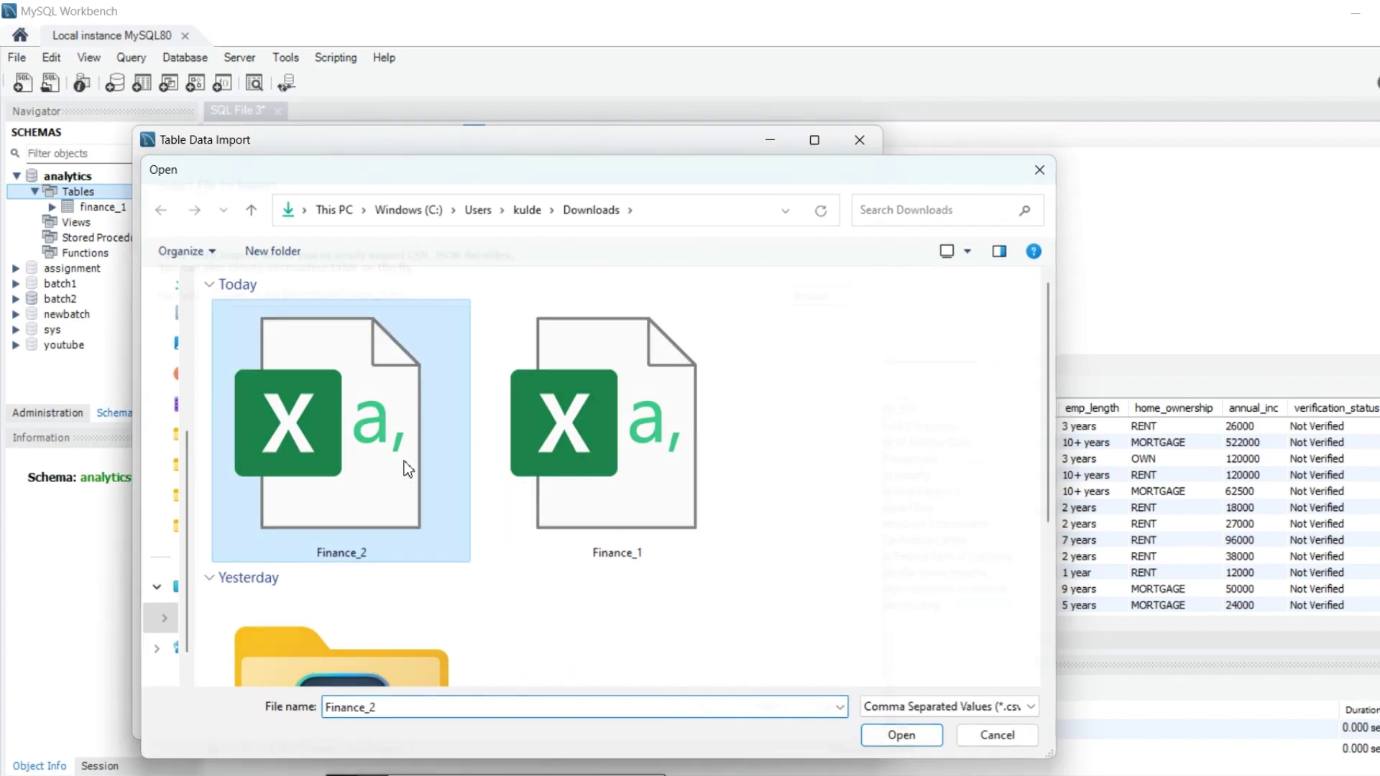
# - Import into a new Finance_2 table with the detected column types
pyautogui.click(774, 706)
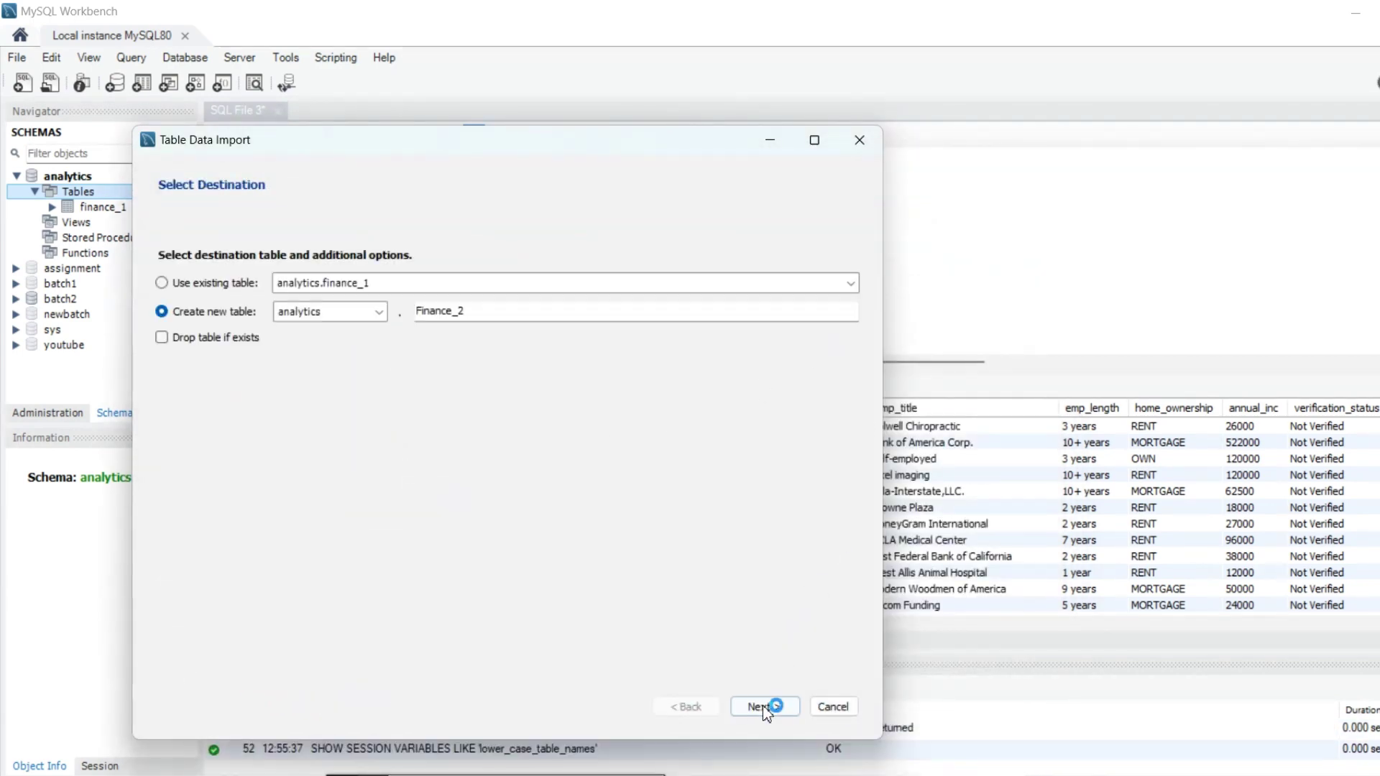
pyautogui.click(762, 704)
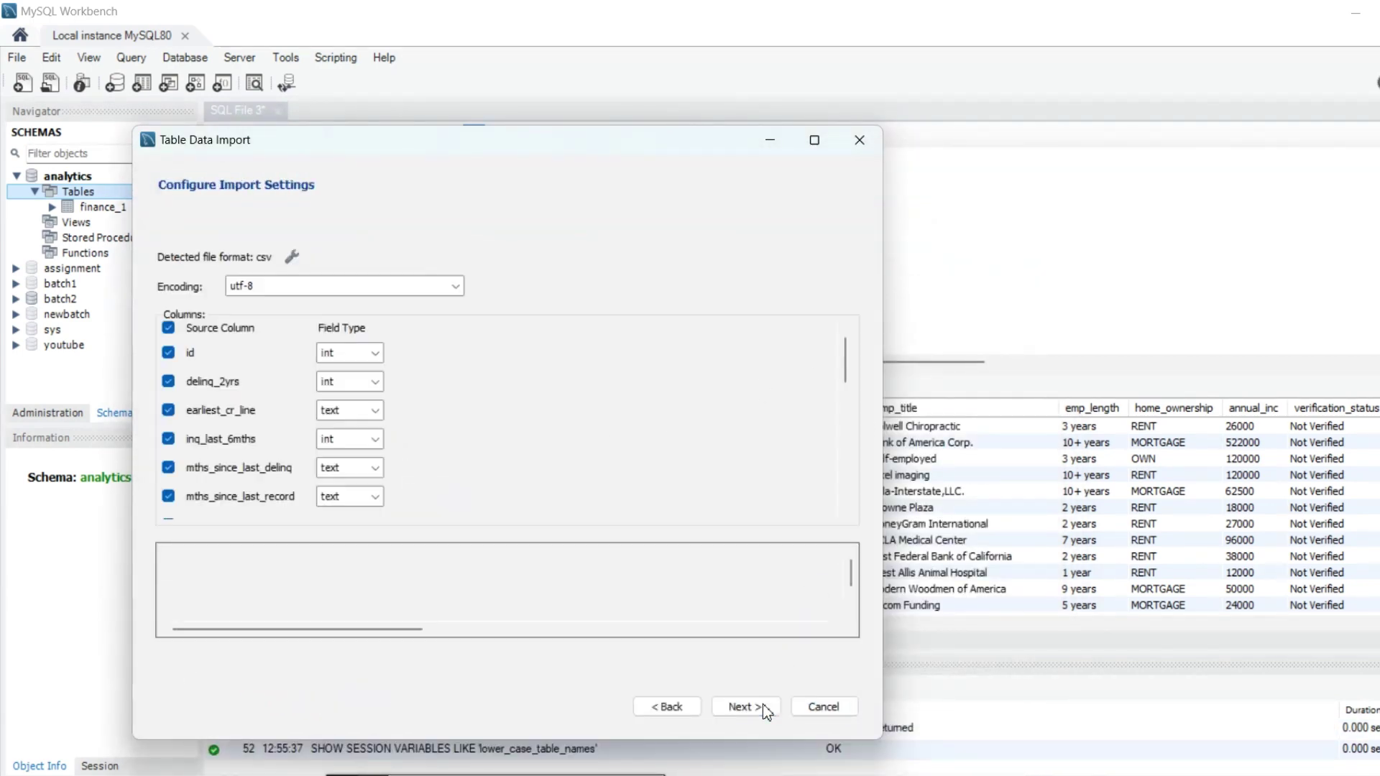
pyautogui.click(763, 706)
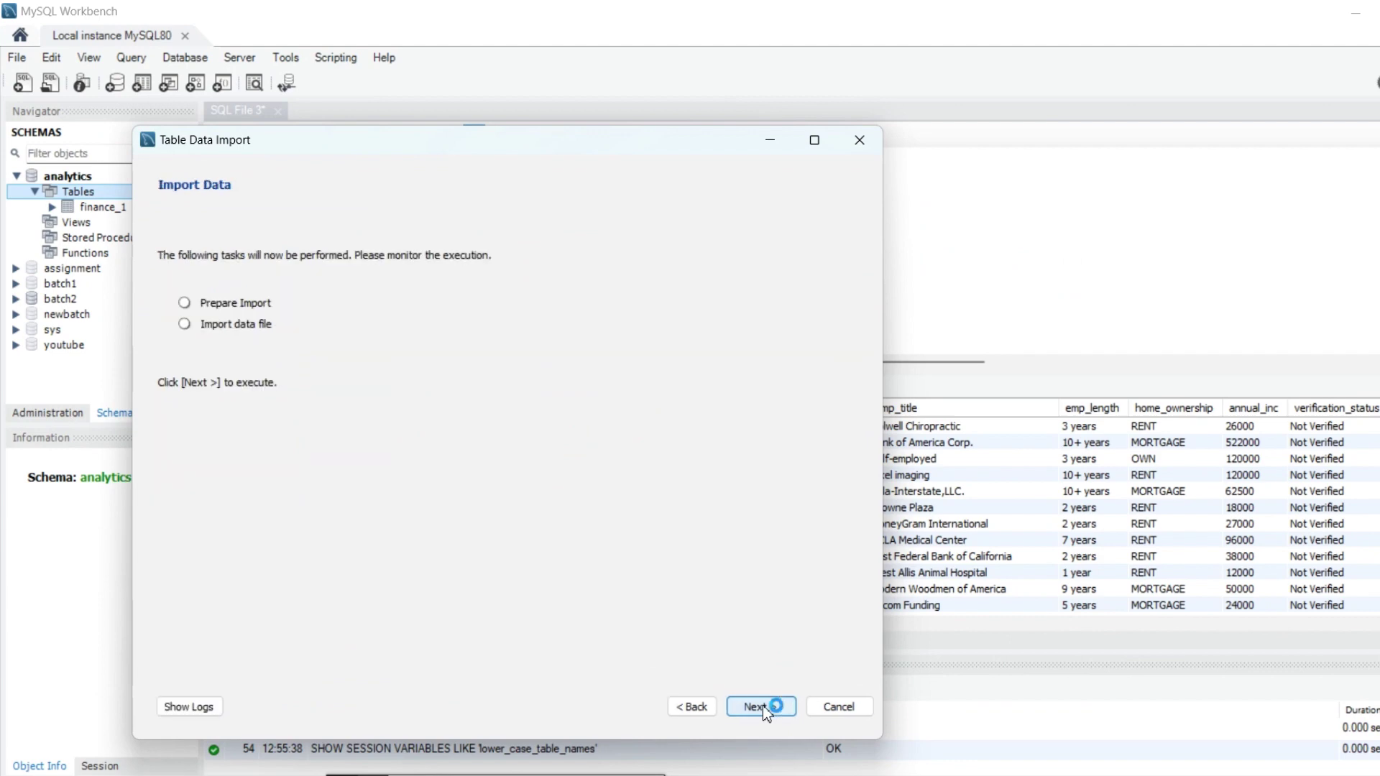
pyautogui.click(763, 703)
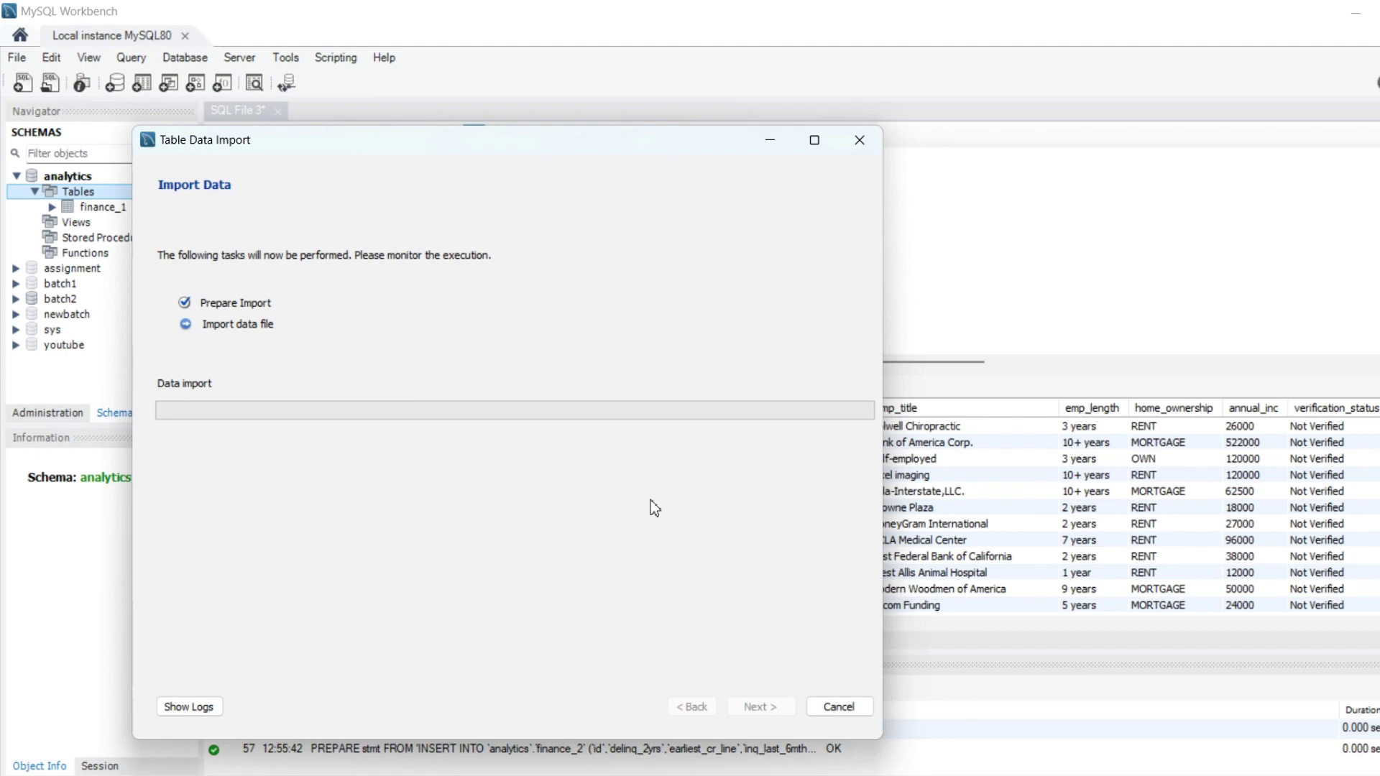
# - Close the wizard, refresh Schemas, view finance_2's 39,717 rows, and return to SQL File 3
pyautogui.click(759, 706)
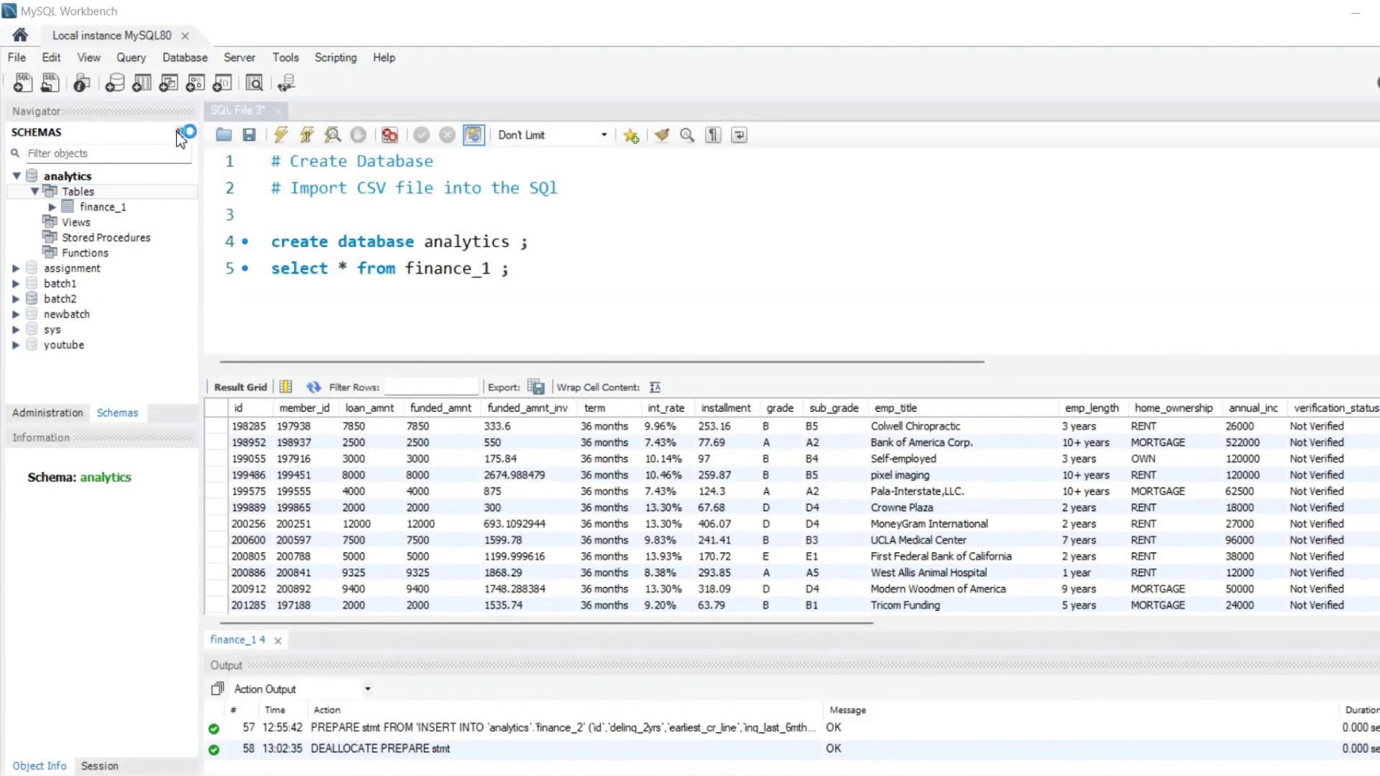
pyautogui.click(181, 133)
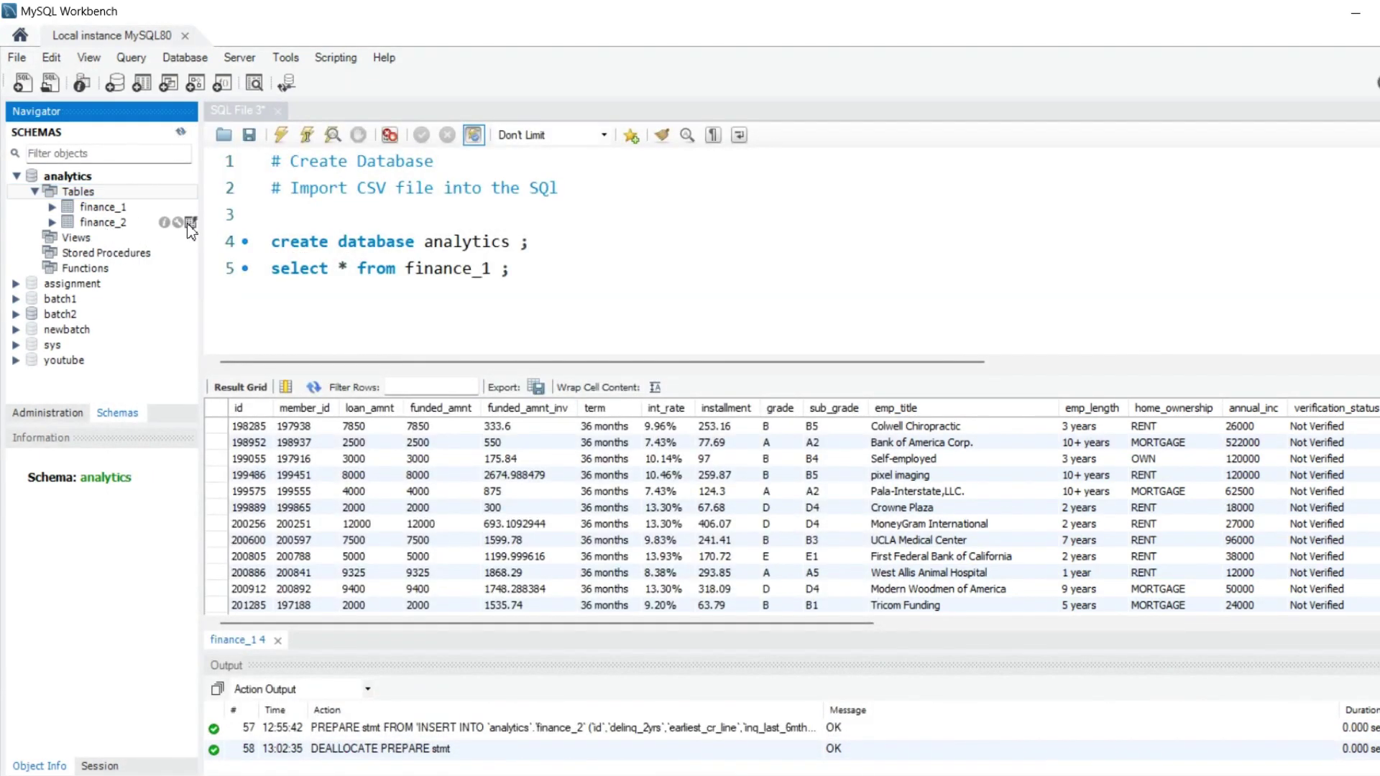
pyautogui.click(189, 224)
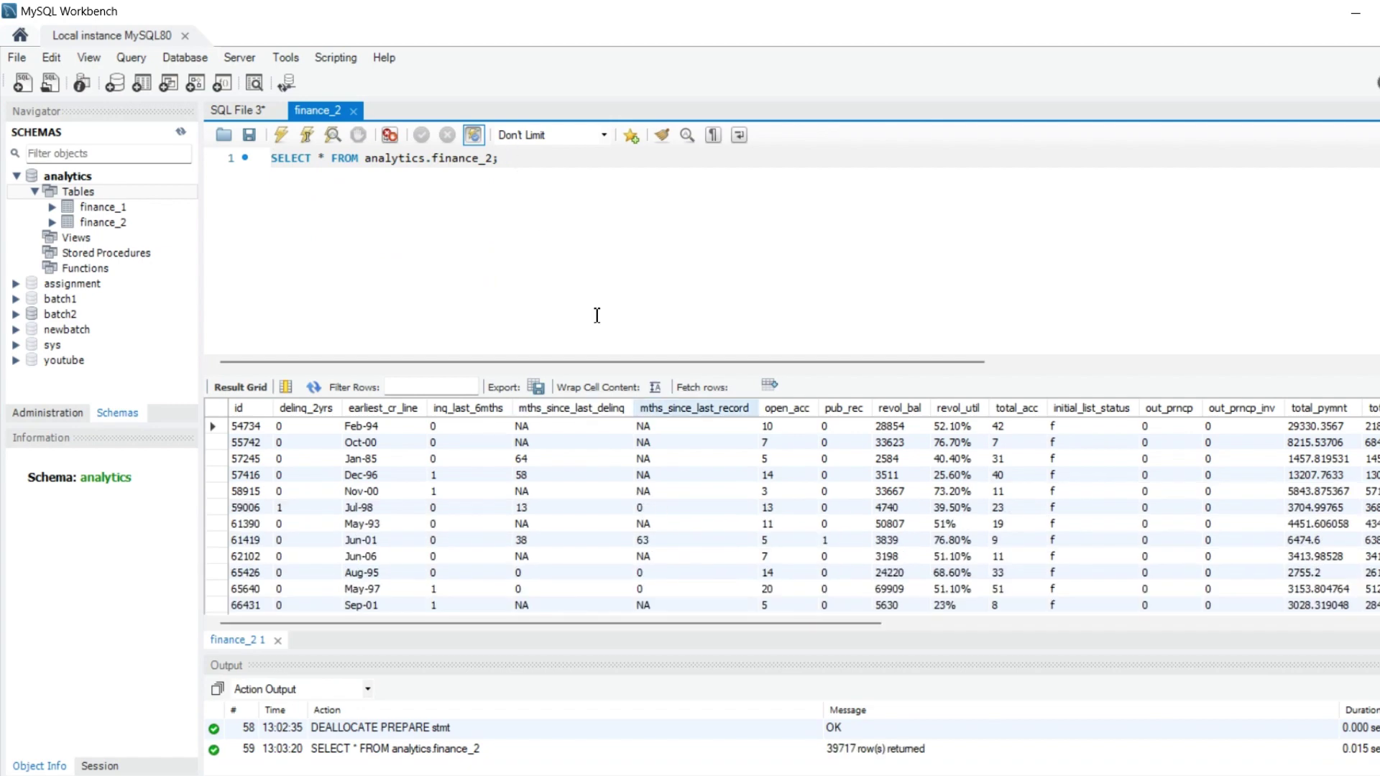
pyautogui.click(235, 110)
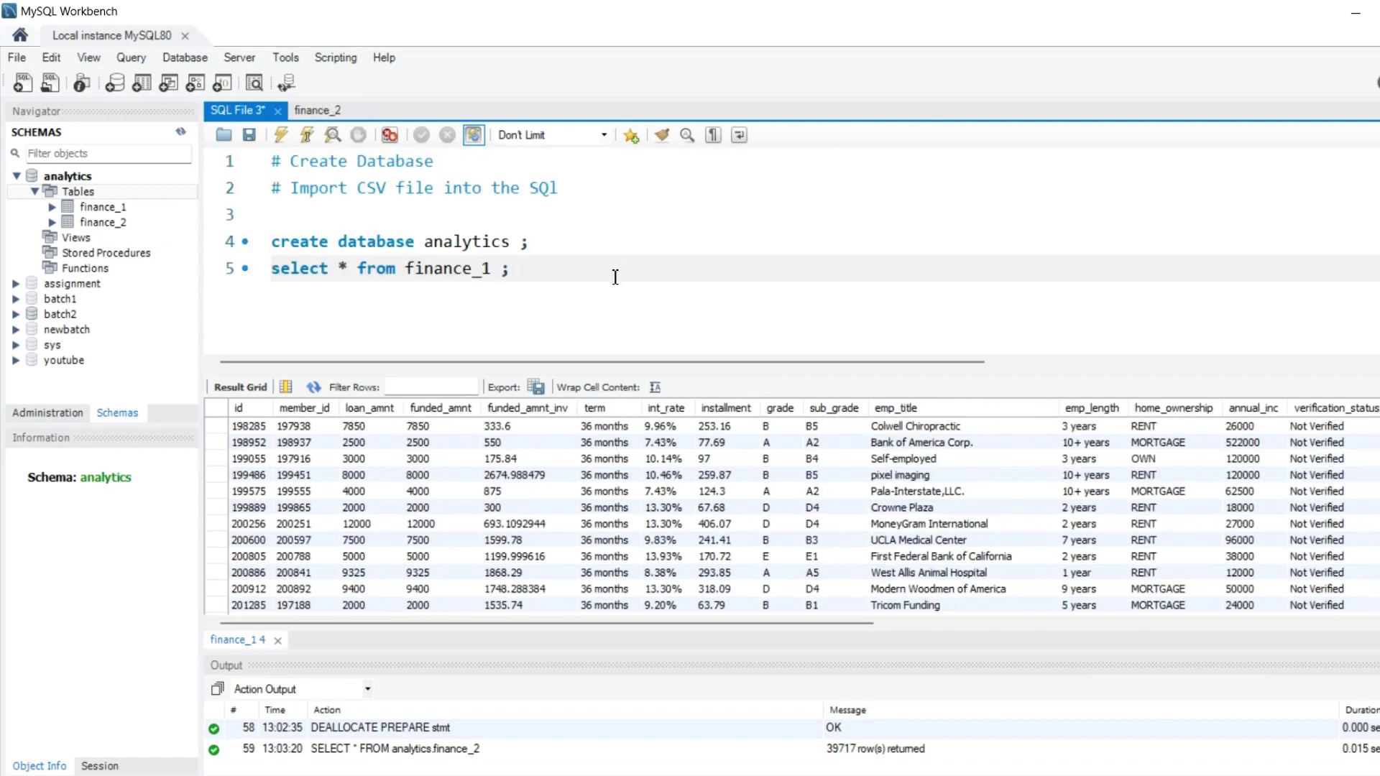